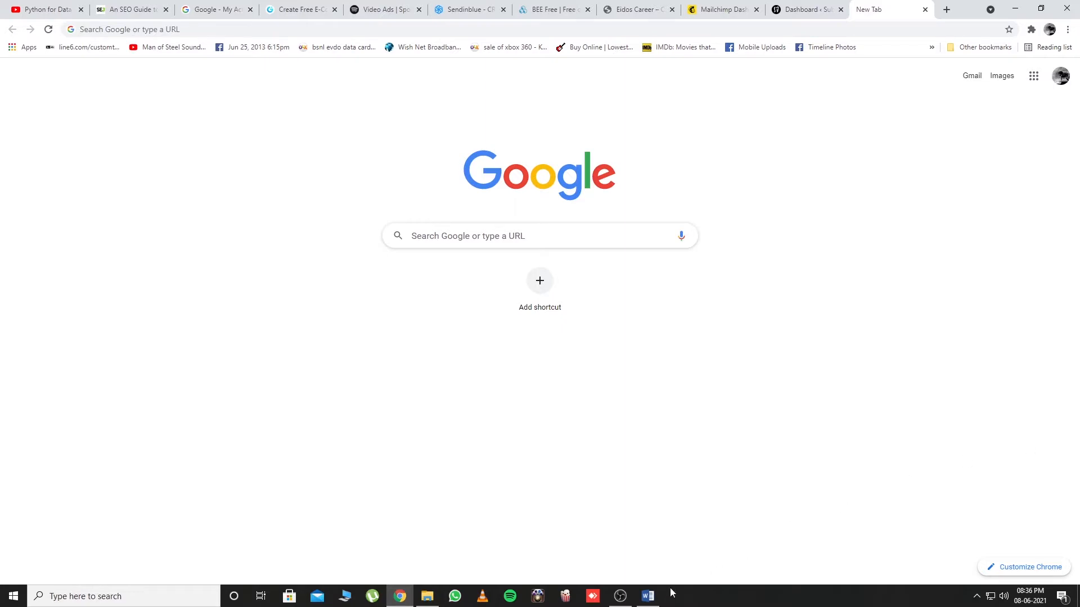
# View the marketing automation definition in the Word document, and switch back to Chrome to show the Mailchimp dashboard
pyautogui.click(648, 596)
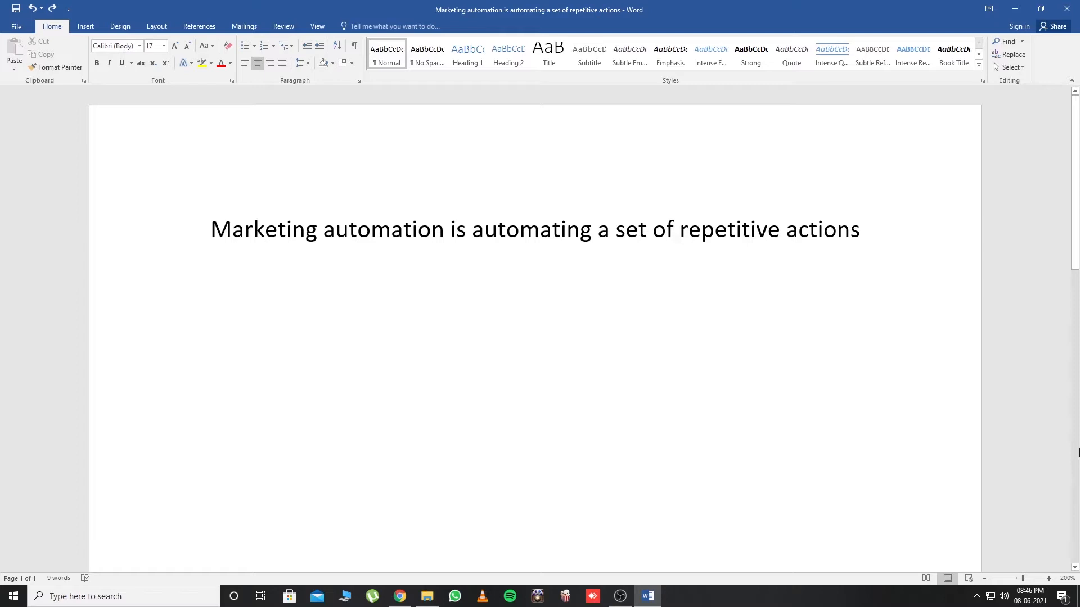
pyautogui.click(400, 596)
pyautogui.click(722, 10)
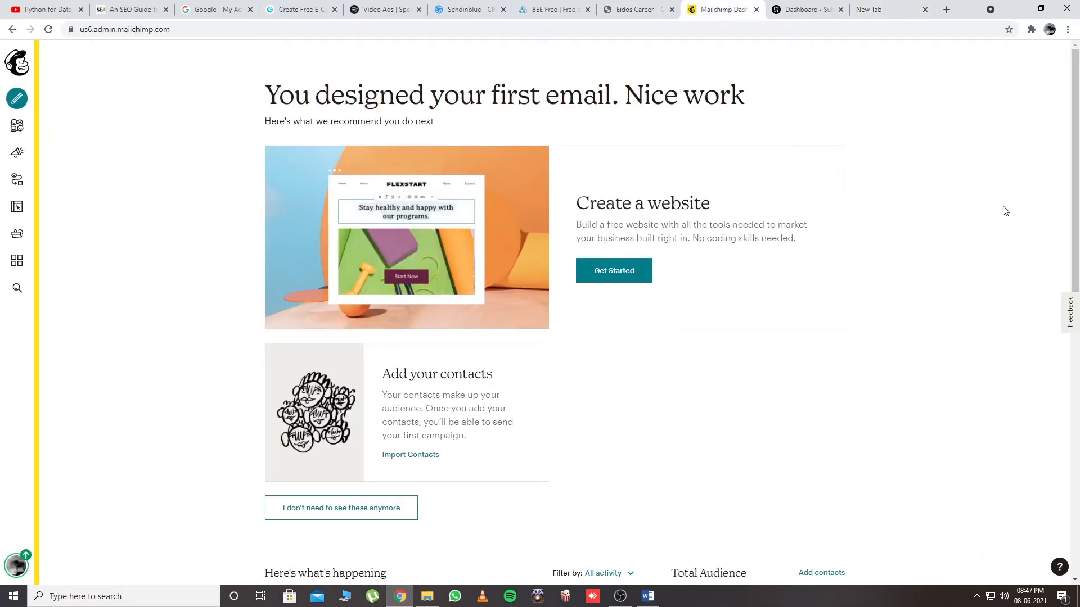
# Open the page for adding plugins in the WordPress dashboard and search for "mailchimp for wordpress"
pyautogui.click(805, 7)
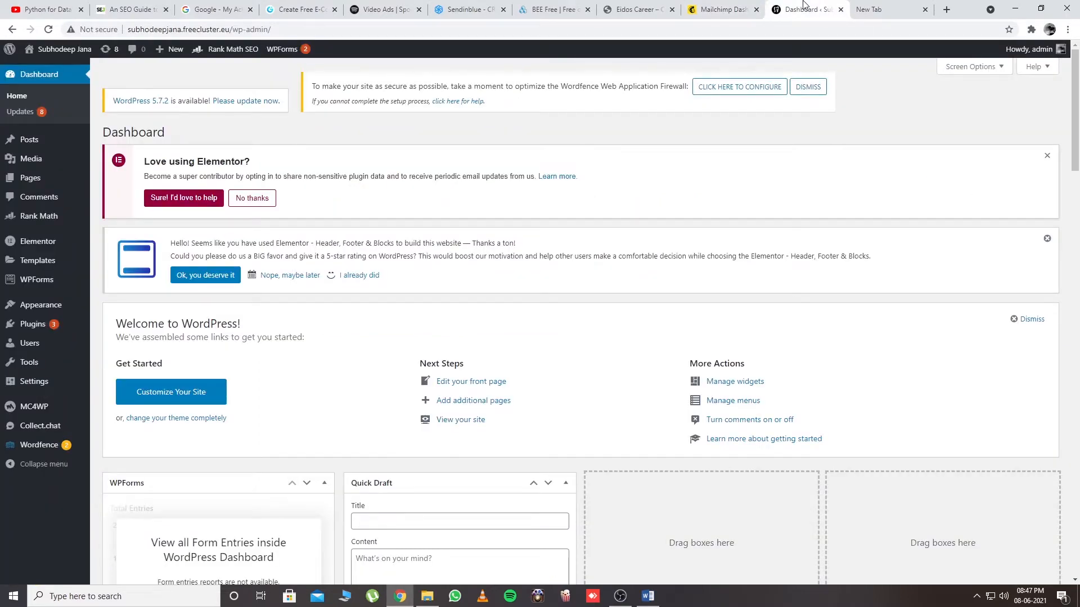
pyautogui.click(47, 325)
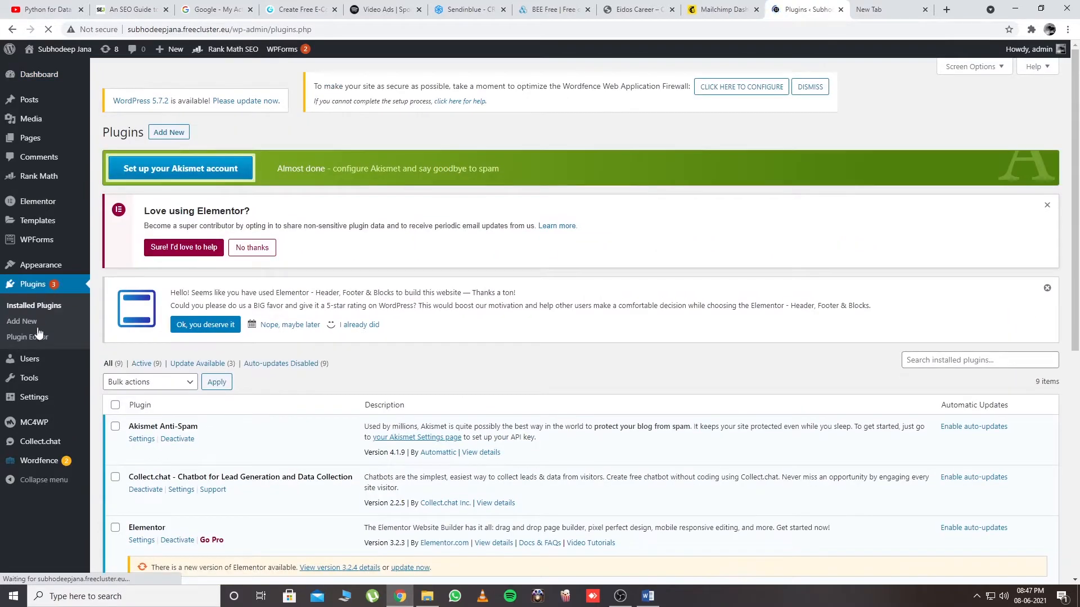
pyautogui.click(28, 322)
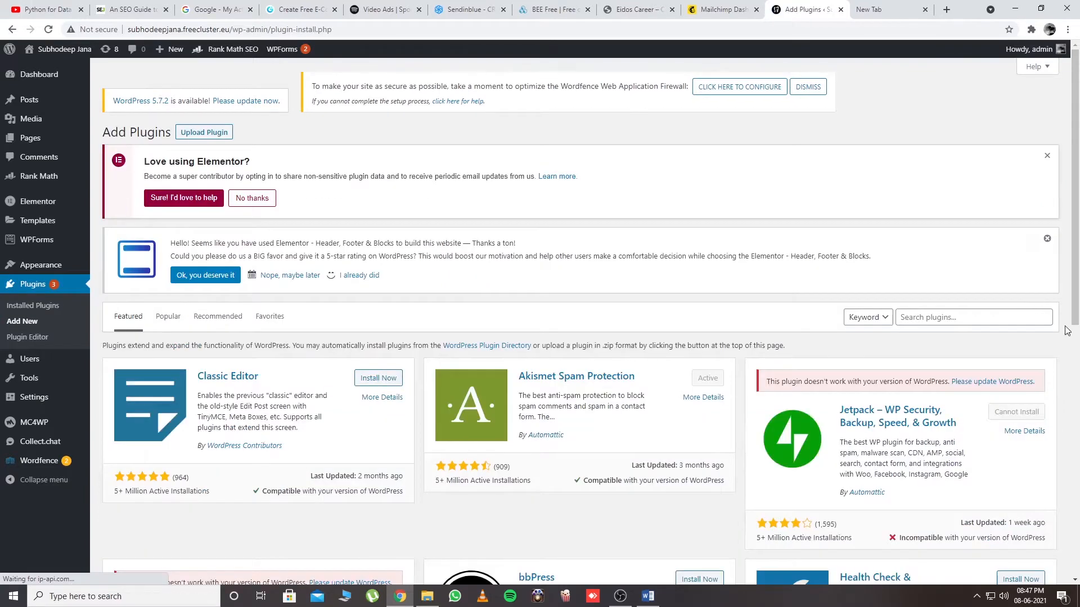
pyautogui.scroll(-1, 1066, 331)
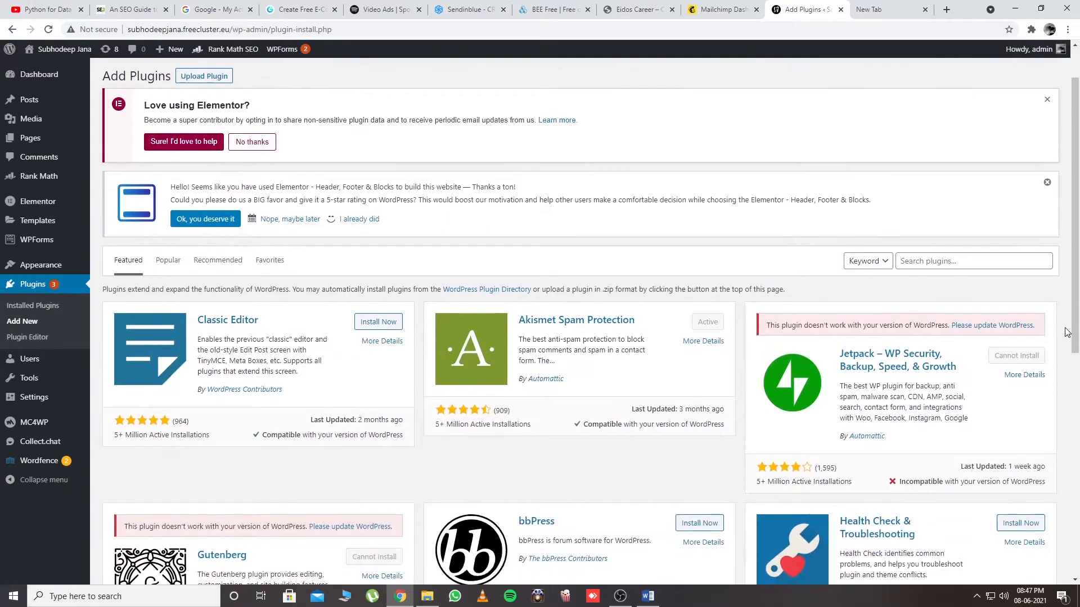
pyautogui.click(950, 262)
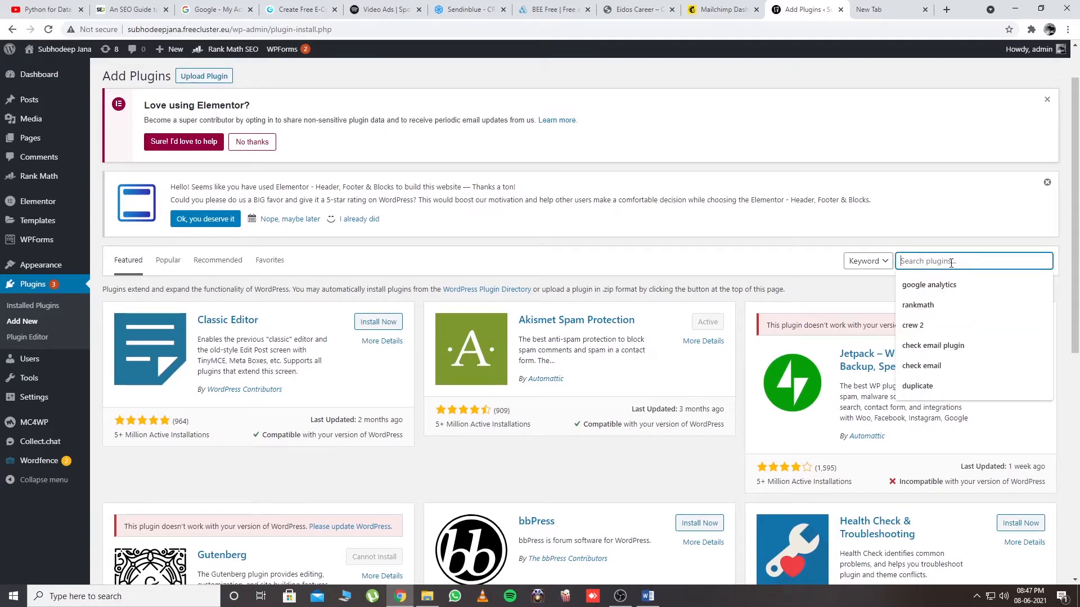
pyautogui.write('mailchimp ')
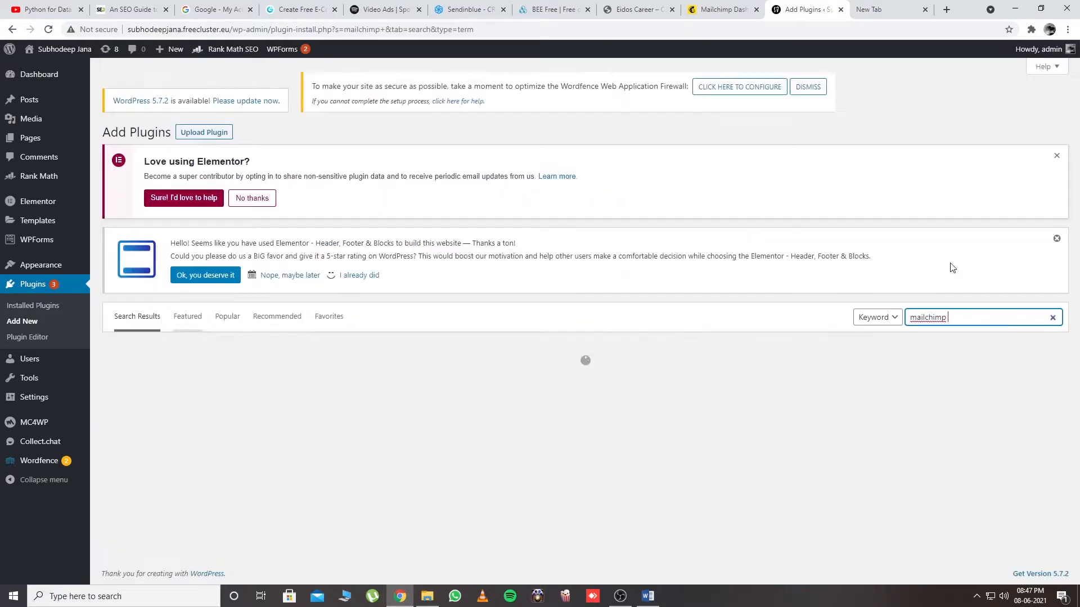
pyautogui.write('for wordpress')
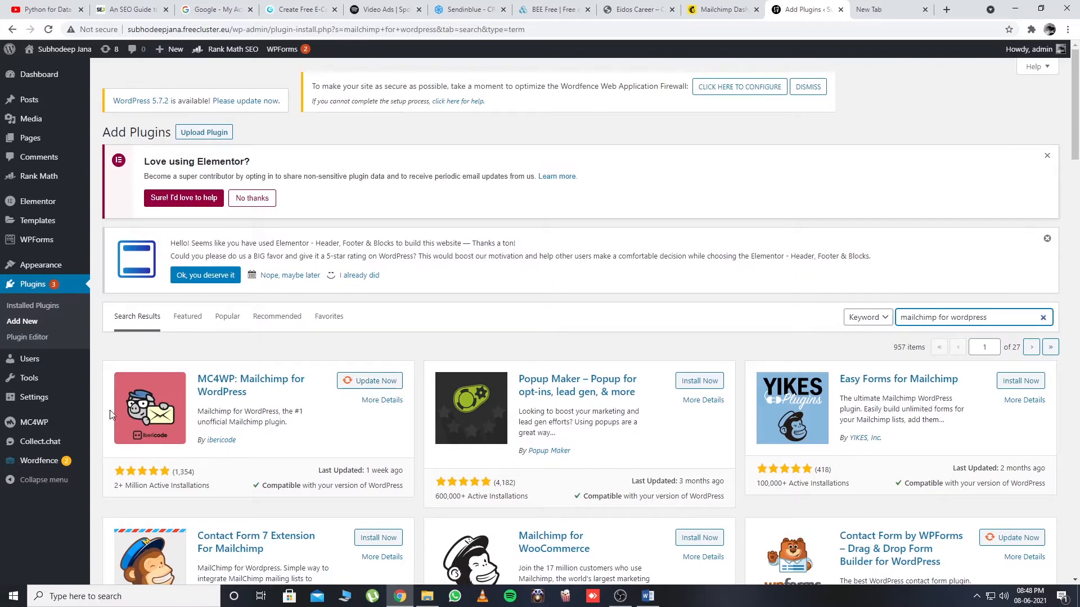
# Open the API settings of the MC4WP plugin and show its connection status and API key field
pyautogui.moveTo(60, 432)
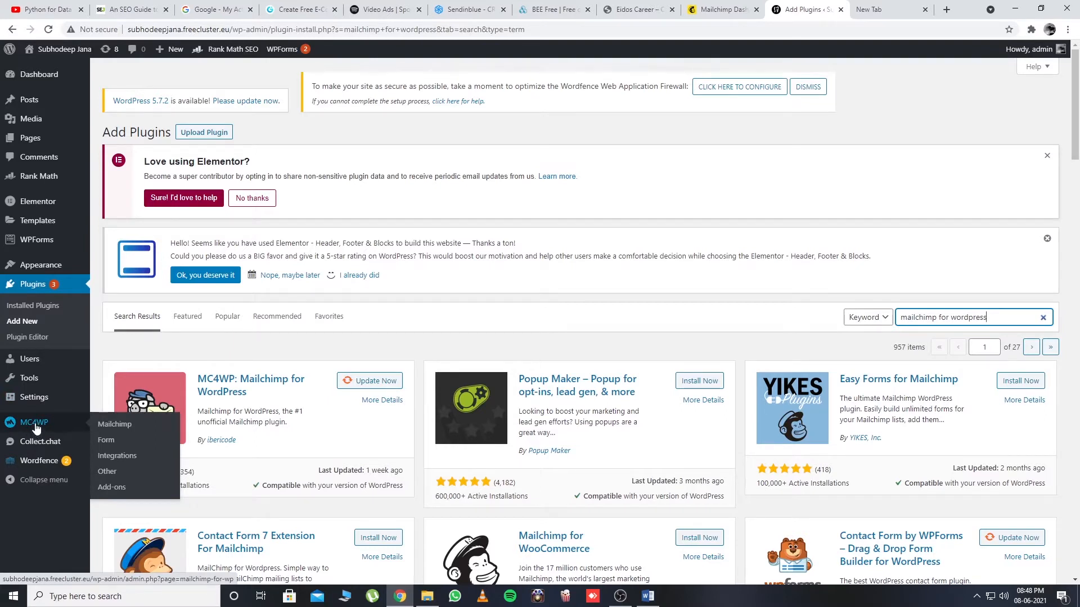
pyautogui.click(42, 428)
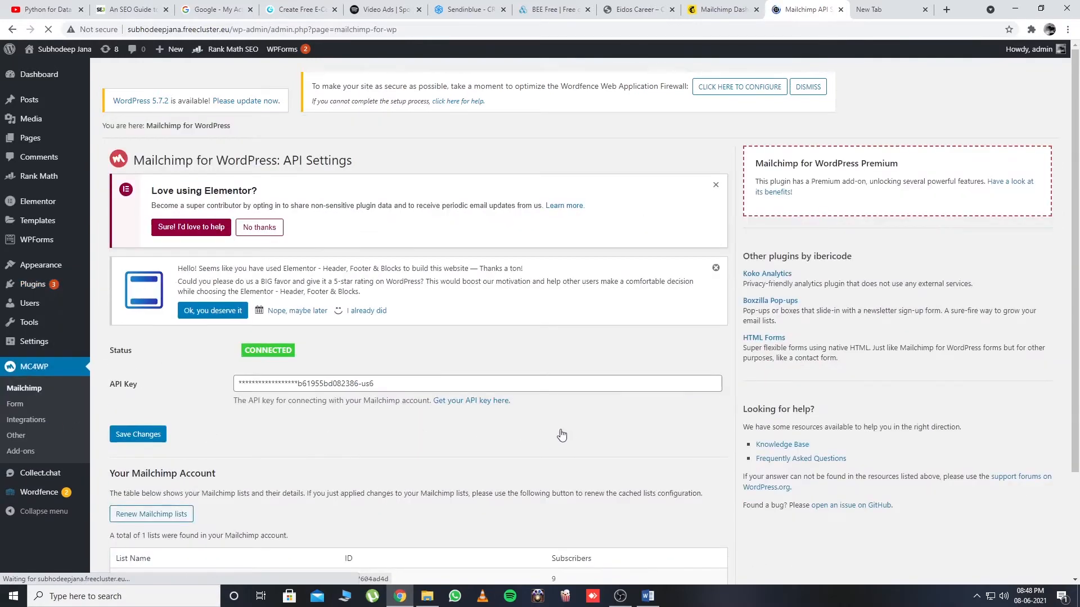
pyautogui.scroll(-1, 726, 406)
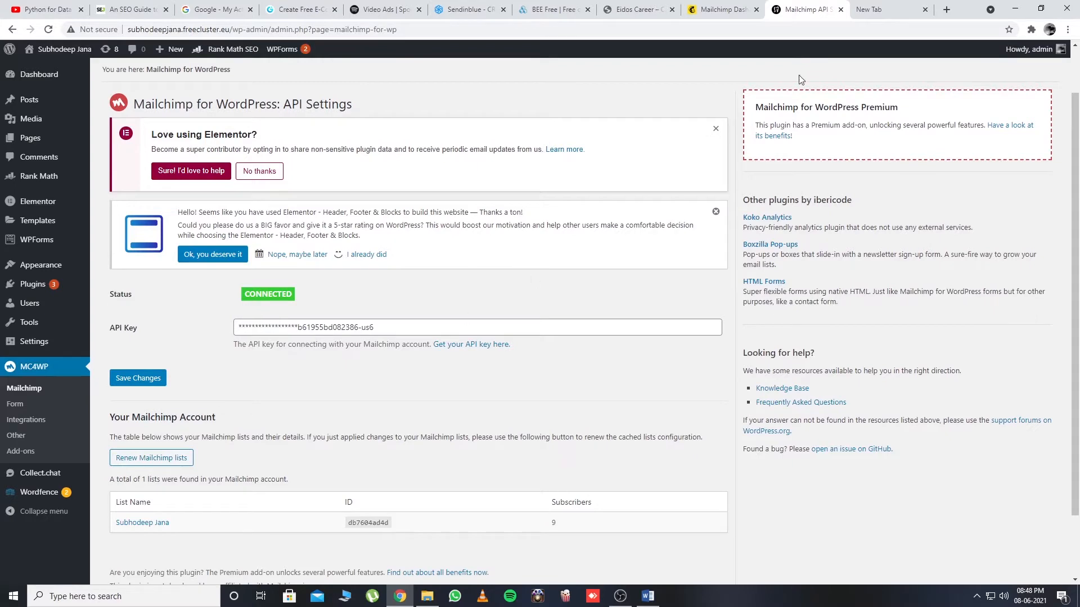
# Open the API keys page among the extras of the Mailchimp account
pyautogui.click(725, 8)
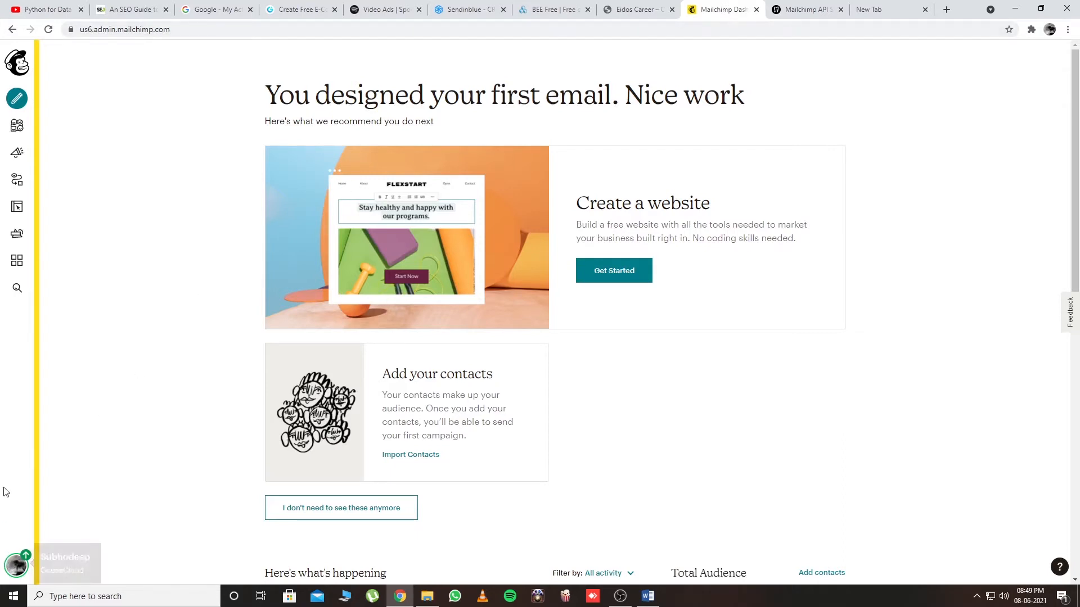
pyautogui.click(17, 567)
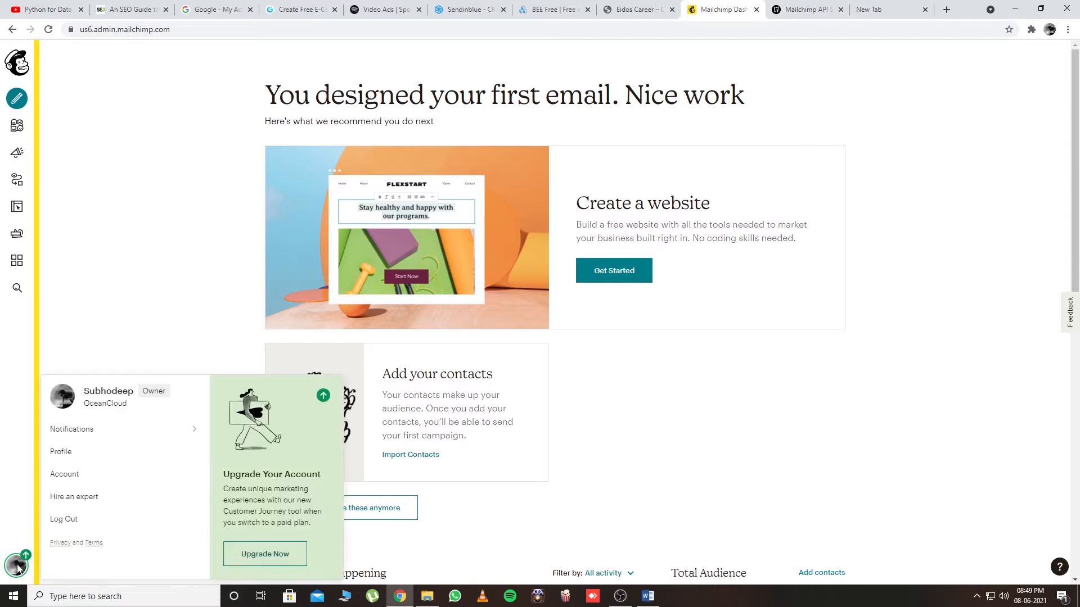
pyautogui.click(100, 480)
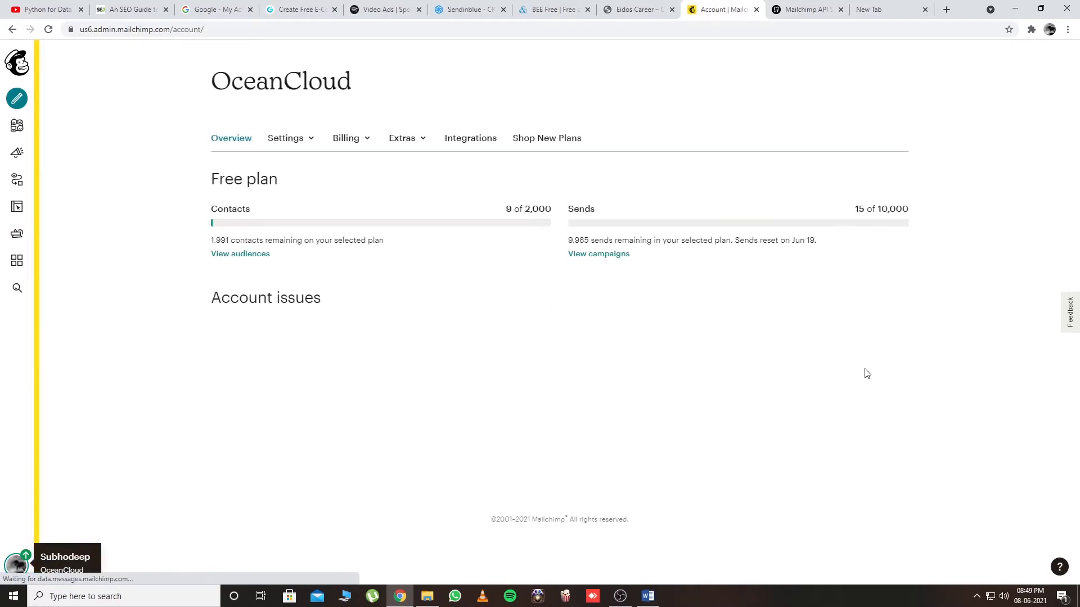
pyautogui.click(400, 139)
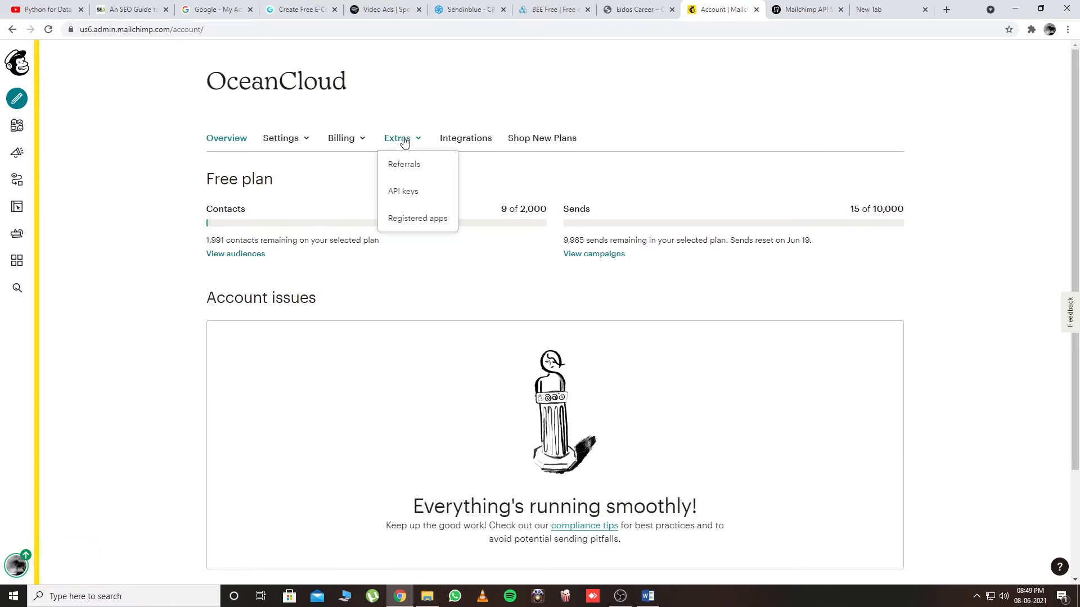
pyautogui.click(434, 192)
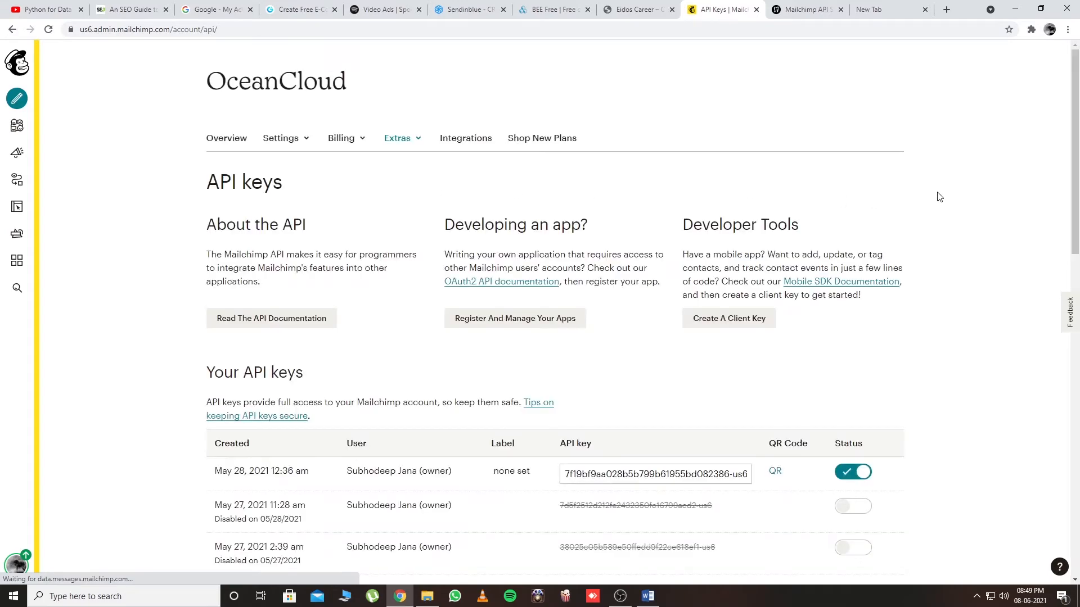
# Copy the active API key from the Mailchimp account's list of API keys
pyautogui.scroll(-3, 1026, 197)
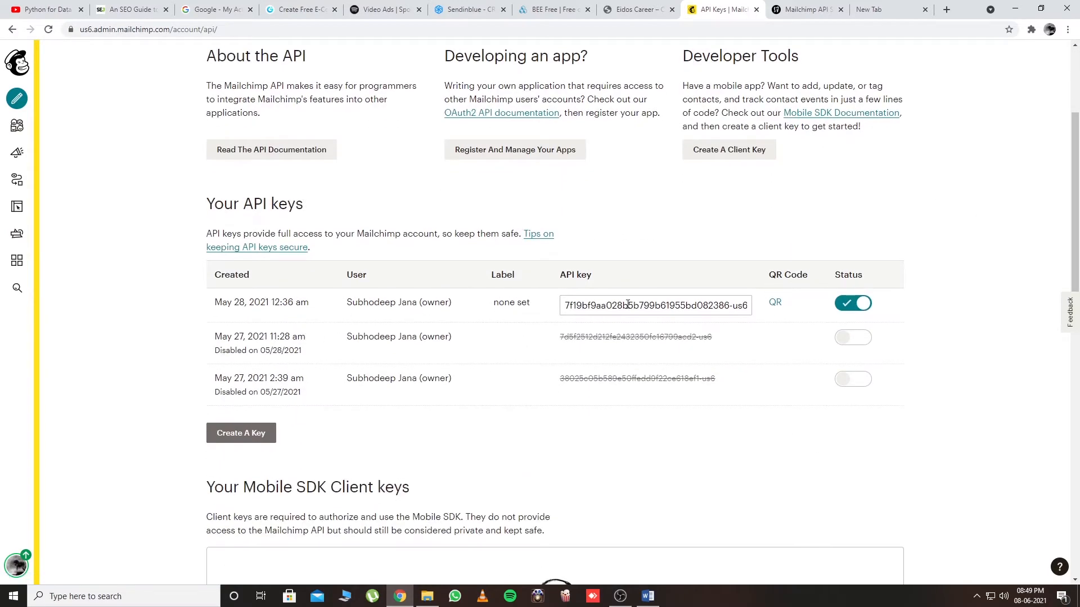
pyautogui.moveTo(564, 305); pyautogui.dragTo(750, 305)
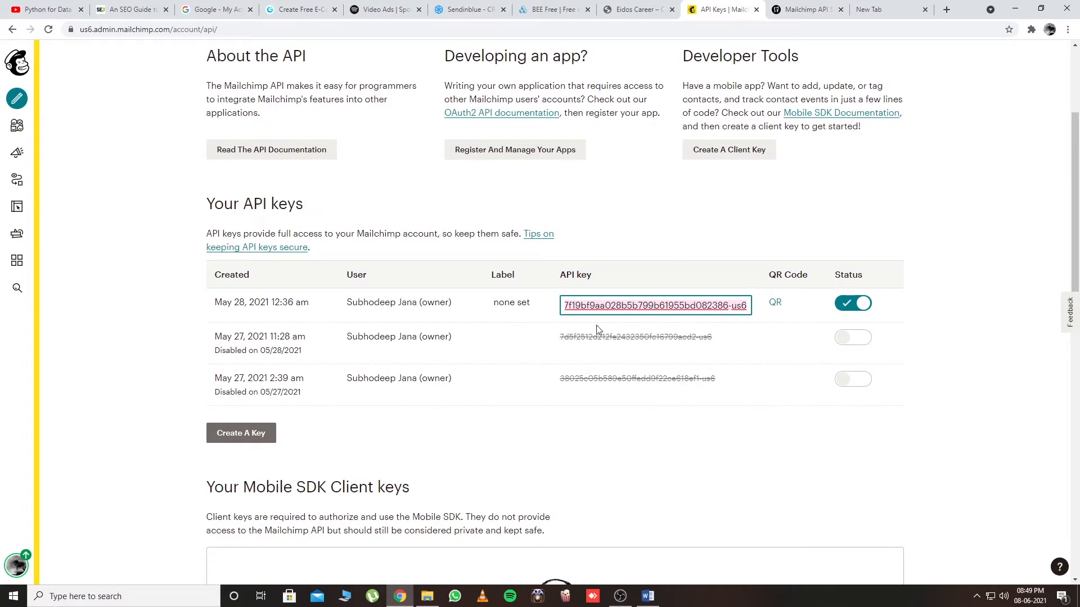
pyautogui.click(564, 305)
pyautogui.moveTo(564, 305); pyautogui.dragTo(745, 305)
pyautogui.hotkey('ctrl', 'c')
# Replace the API key in the Mailchimp for WordPress settings with the copied API key
pyautogui.click(798, 9)
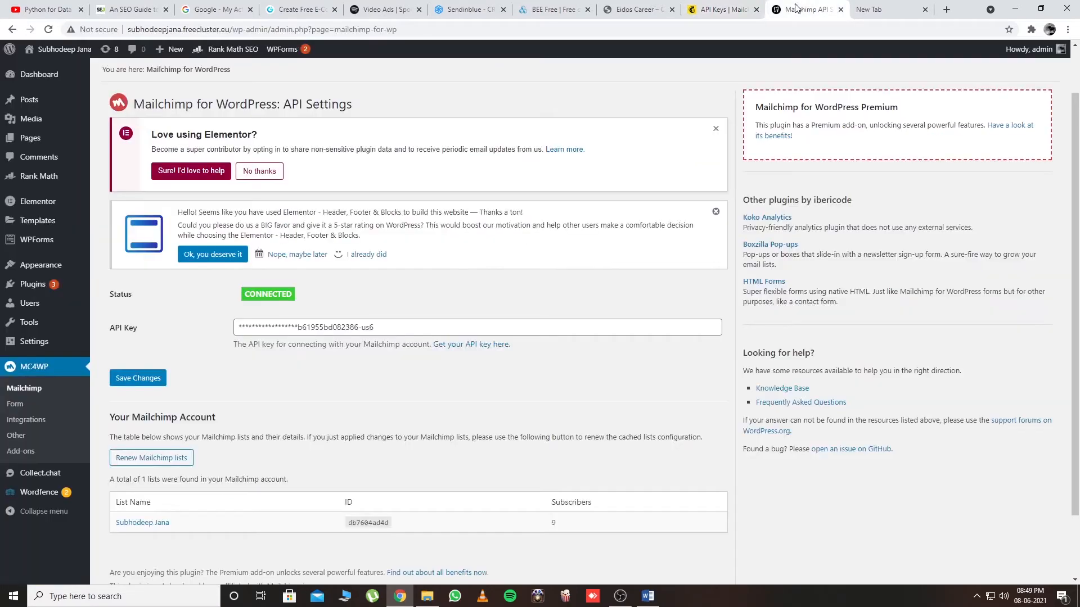
pyautogui.click(399, 328)
pyautogui.moveTo(399, 328); pyautogui.dragTo(208, 326)
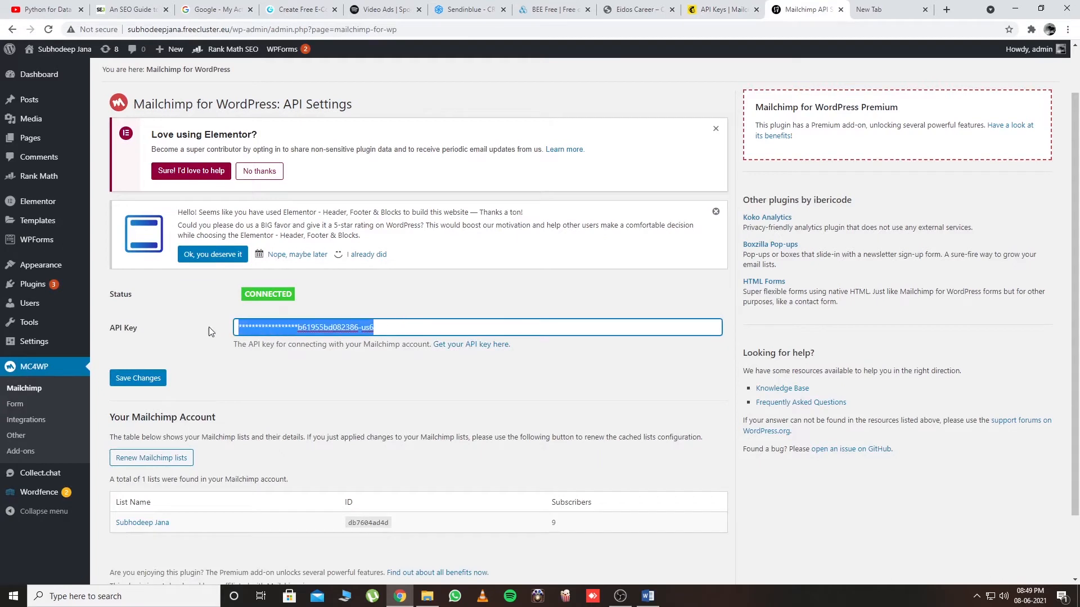
pyautogui.hotkey('ctrl', 'v')
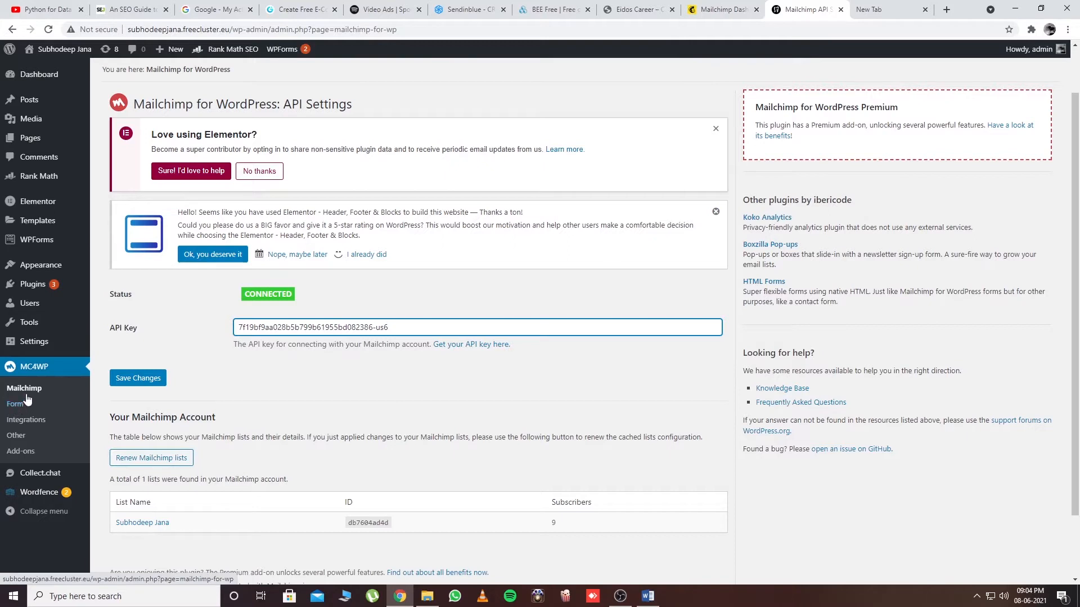
# Open the MC4WP Website Query Form and examine its available fields, form code and preview
pyautogui.click(15, 405)
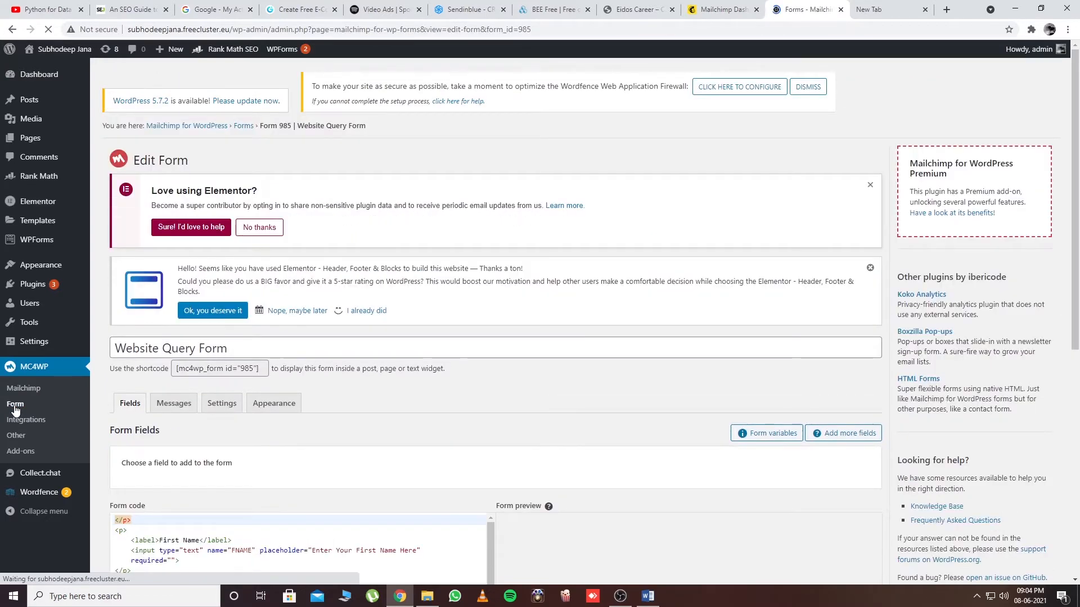
pyautogui.scroll(-1, 477, 413)
pyautogui.scroll(-3, 477, 412)
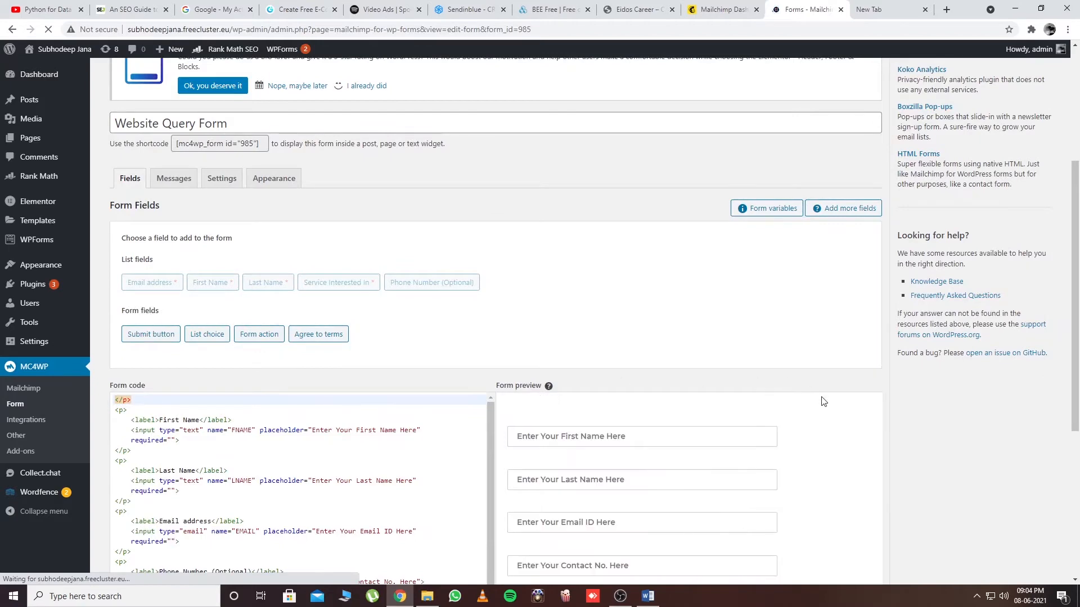
pyautogui.scroll(-4, 885, 376)
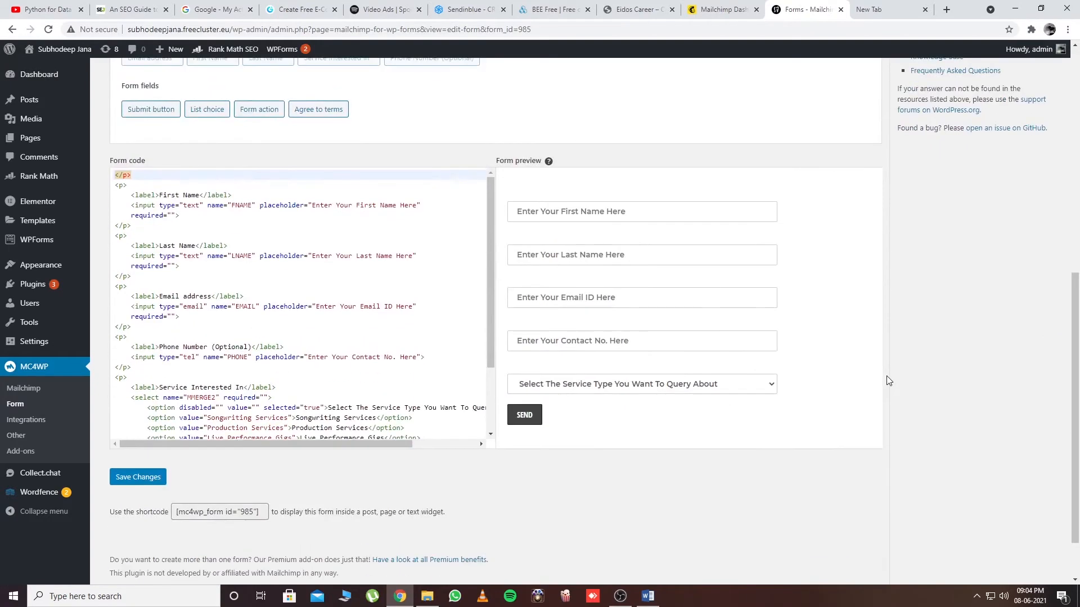
pyautogui.scroll(1, 887, 375)
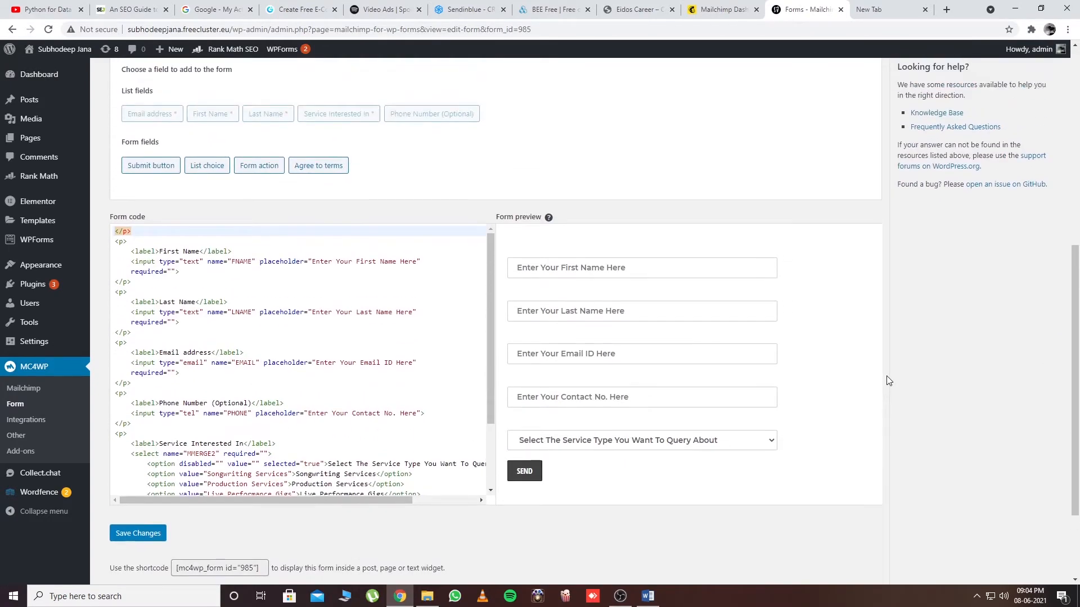
pyautogui.scroll(1, 886, 376)
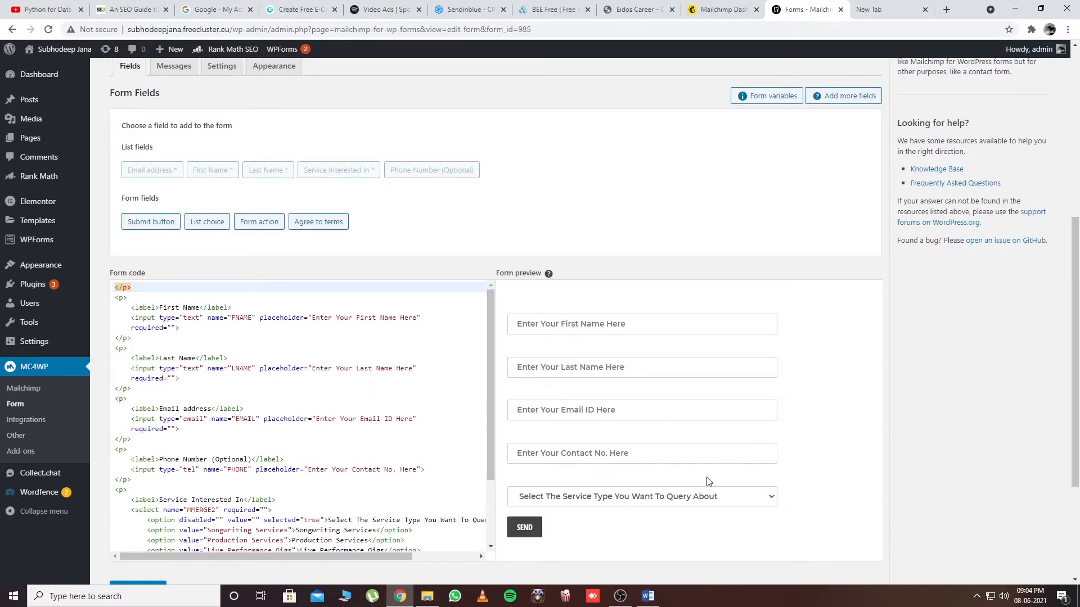
pyautogui.scroll(1, 276, 321)
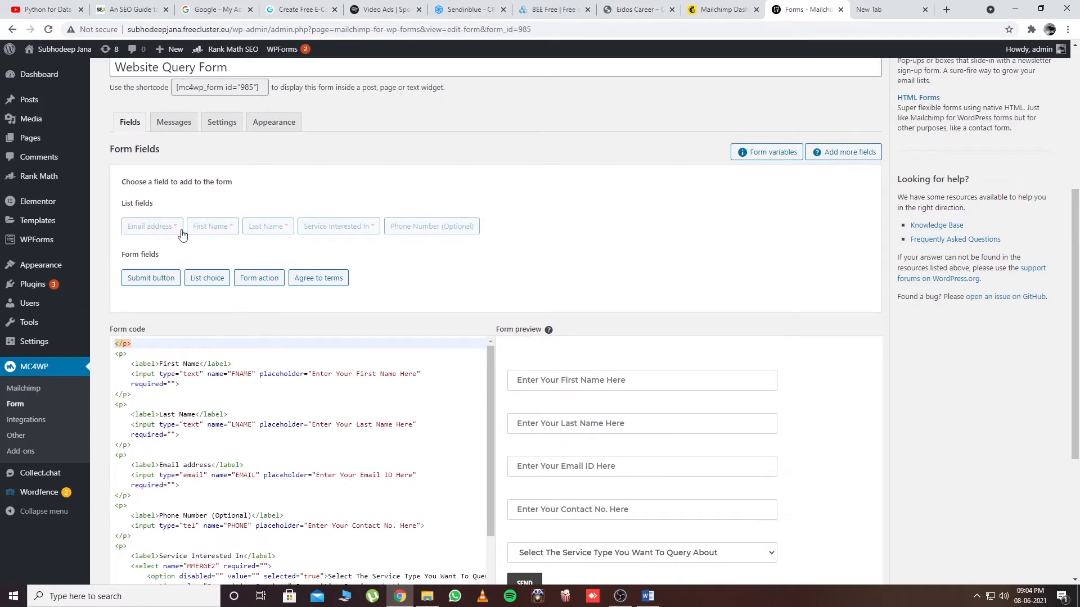
pyautogui.scroll(-2, 579, 304)
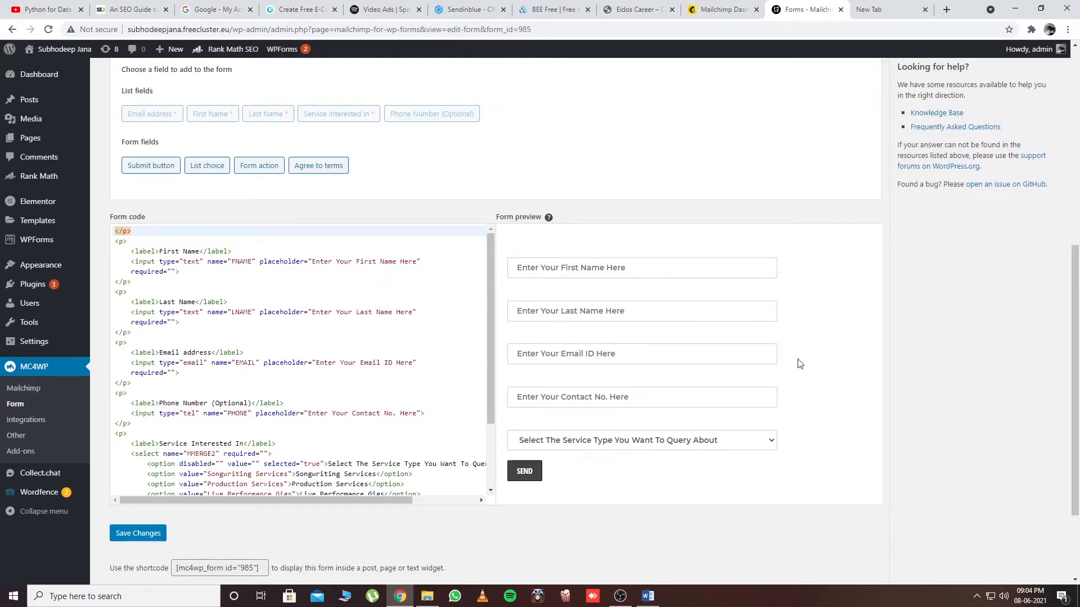
# View the Website Query Form's messages and its Mailchimp-specific and behaviour settings
pyautogui.scroll(3, 782, 358)
pyautogui.click(169, 182)
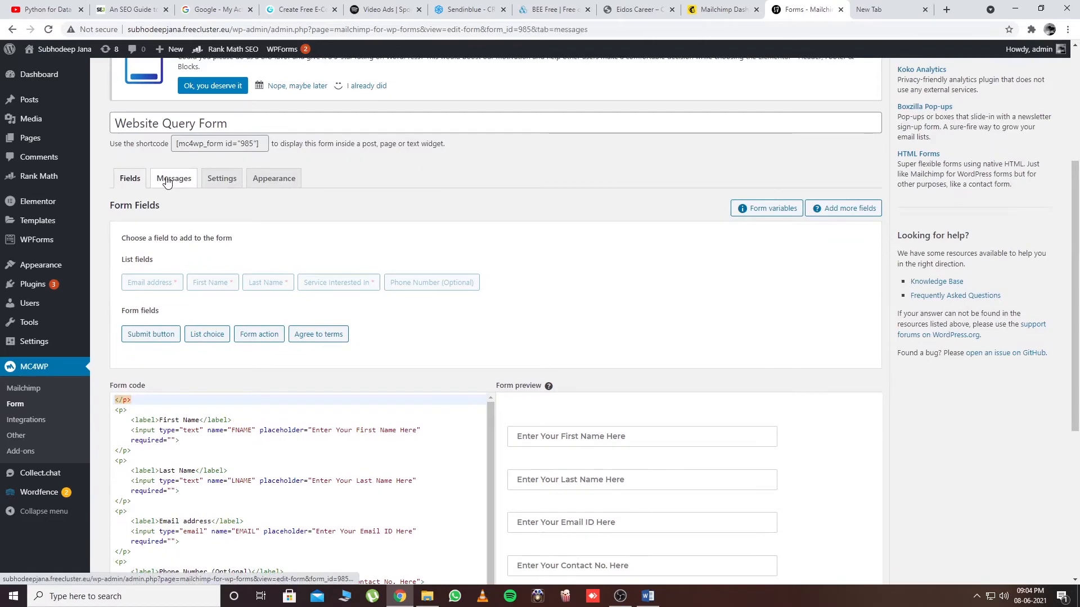
pyautogui.click(212, 182)
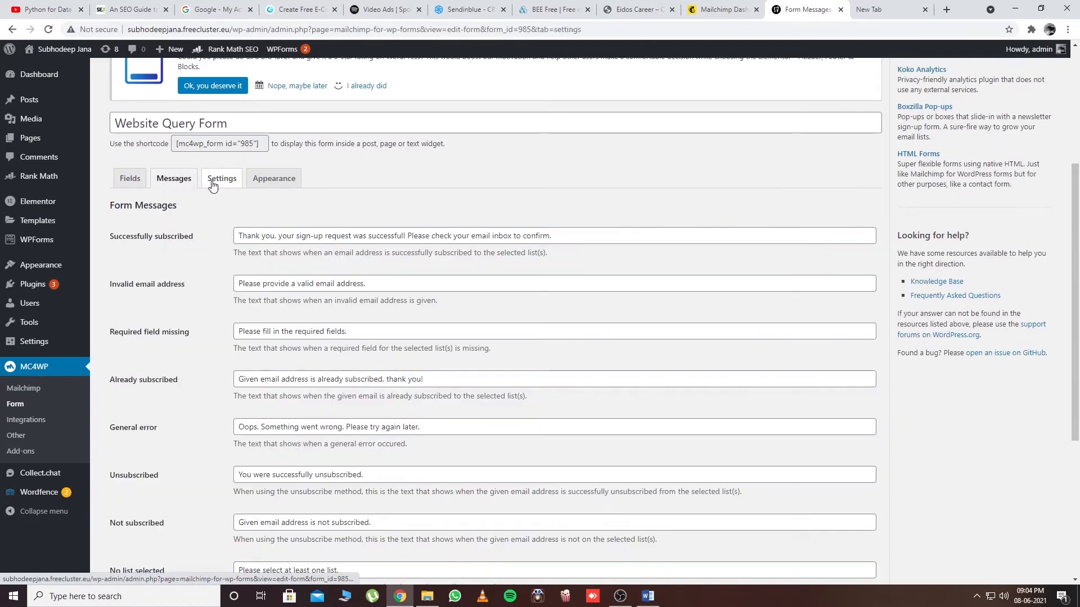
pyautogui.scroll(-2, 540, 180)
pyautogui.scroll(-1, 771, 316)
pyautogui.scroll(1, 788, 337)
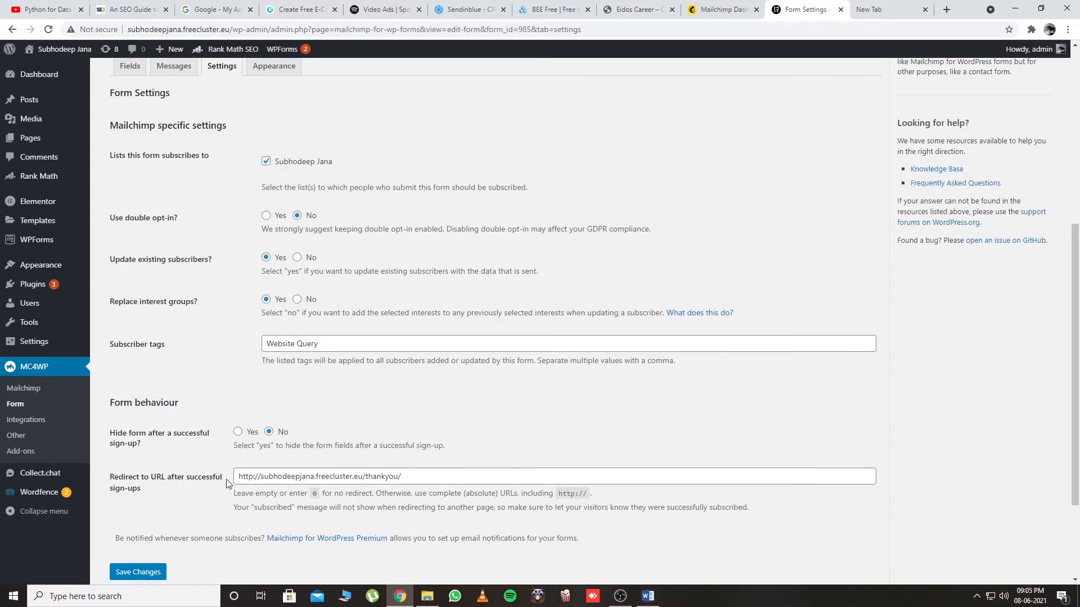
# Examine the thank-you page URL used for redirecting after successful sign-ups, and the subscriber tags setting
pyautogui.moveTo(240, 476); pyautogui.dragTo(422, 475)
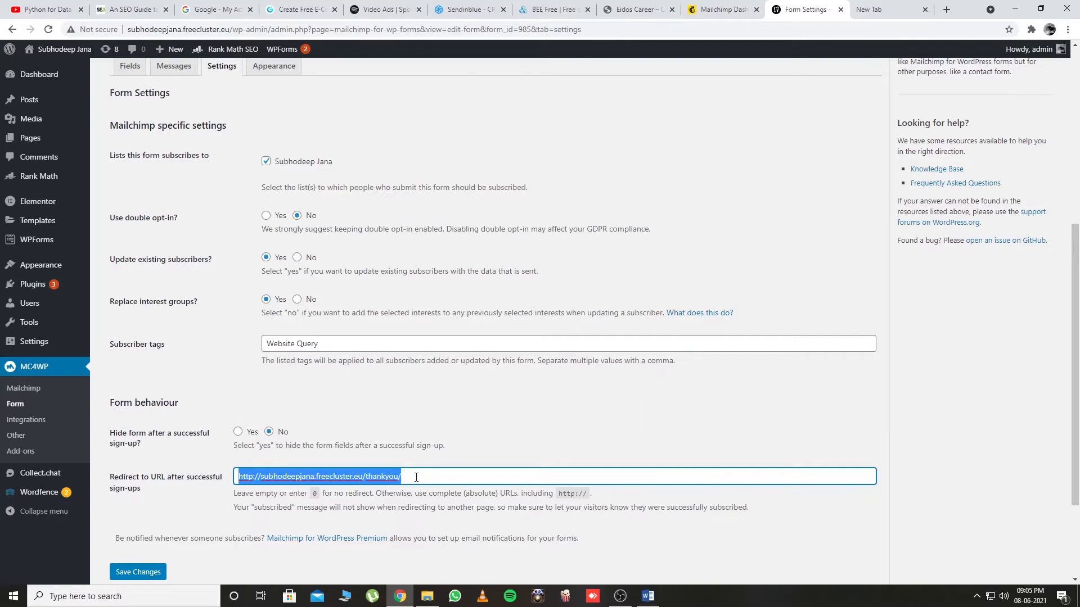
pyautogui.moveTo(417, 476); pyautogui.dragTo(208, 482)
pyautogui.click(429, 480)
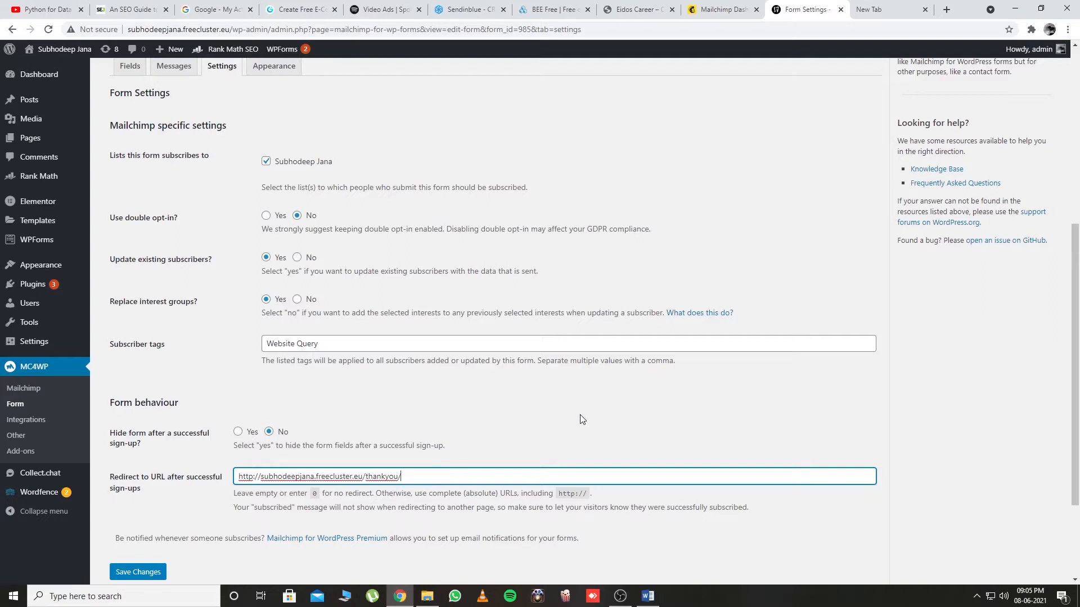
pyautogui.scroll(1, 582, 420)
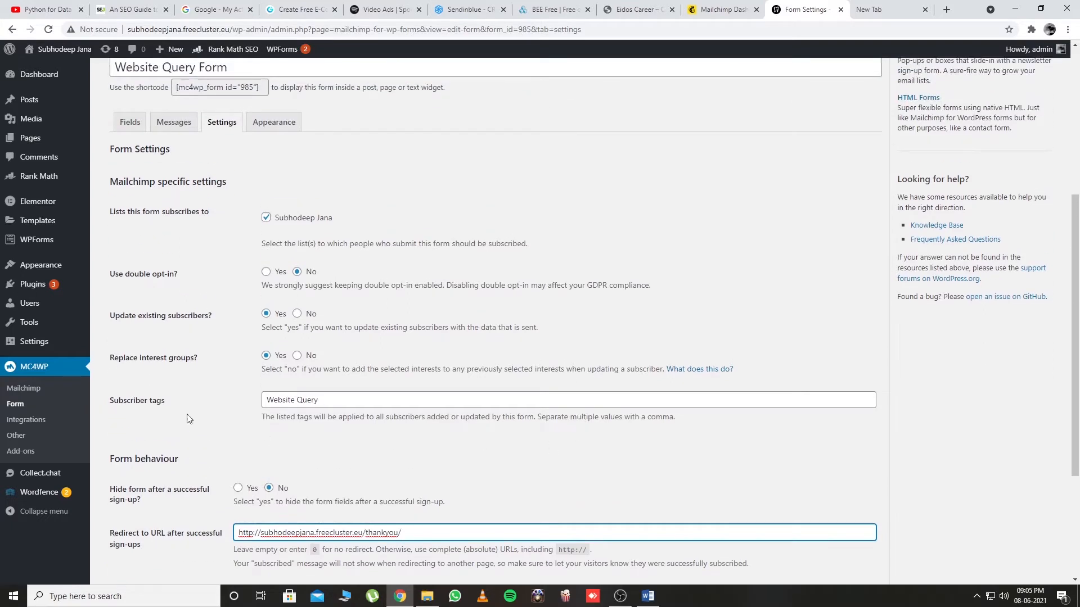
# Examine the Website Query value of the form's Subscriber tags setting
pyautogui.click(111, 403)
pyautogui.moveTo(111, 404); pyautogui.dragTo(166, 403)
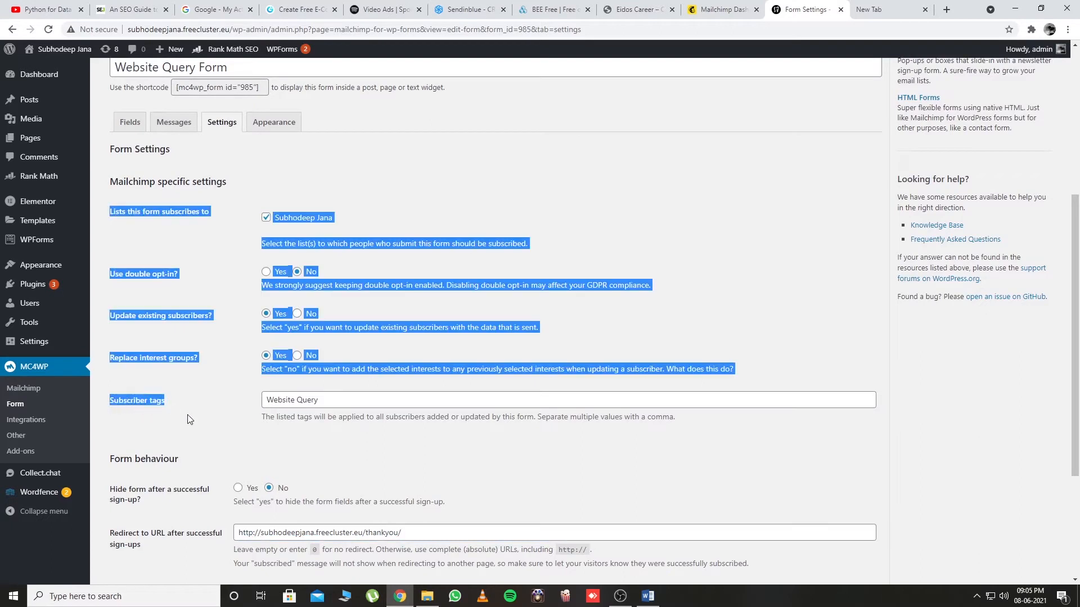
pyautogui.click(147, 410)
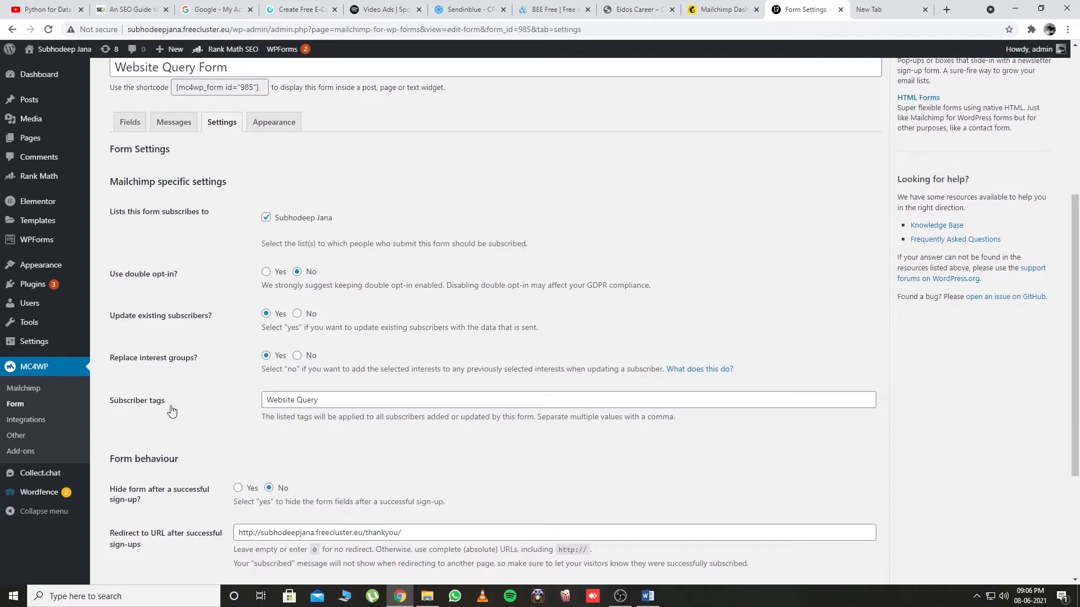
pyautogui.moveTo(336, 401); pyautogui.dragTo(257, 403)
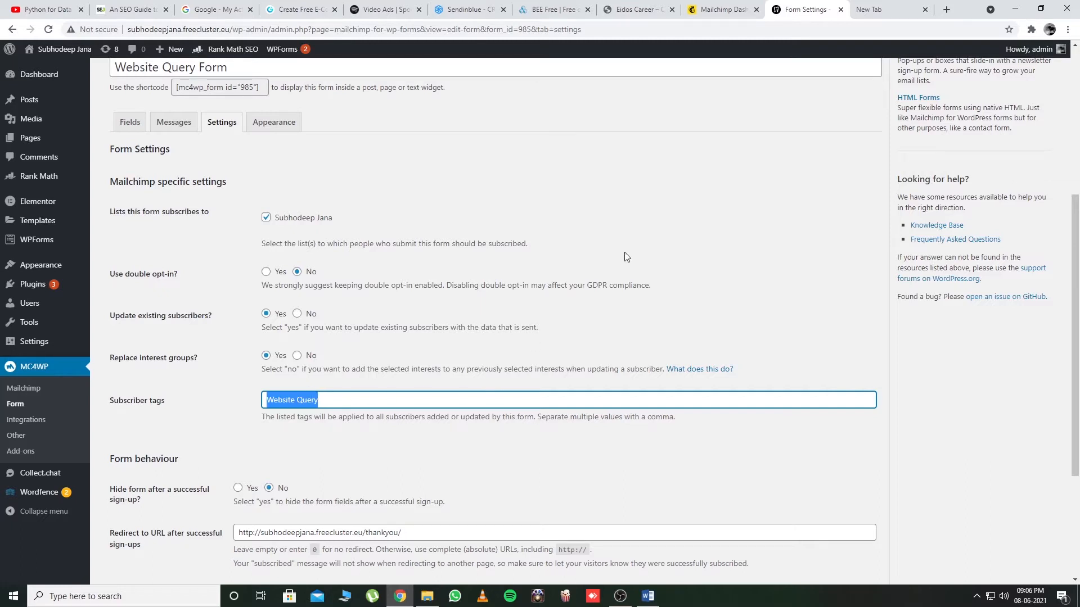
# Switch to Mailchimp, view the audience's tags and inspect the tag creation dialog without creating a tag
pyautogui.click(716, 11)
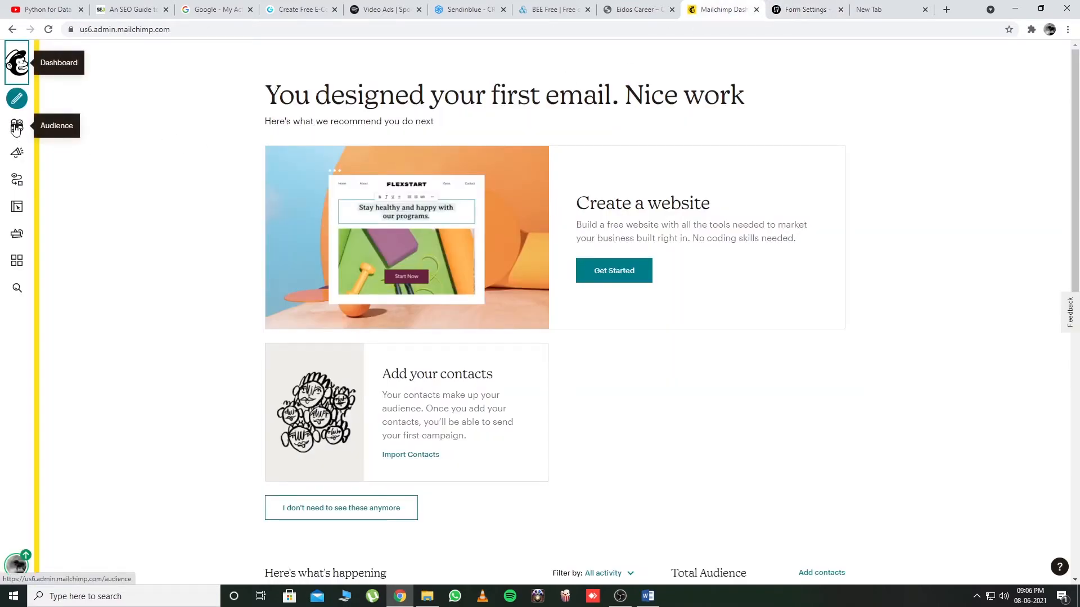
pyautogui.click(16, 127)
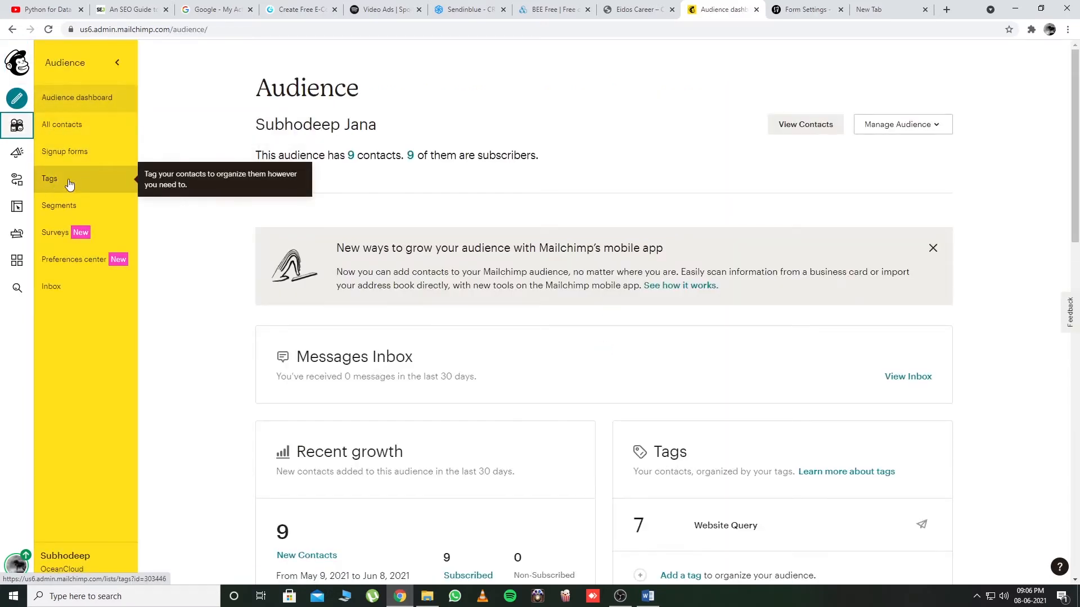
pyautogui.click(75, 181)
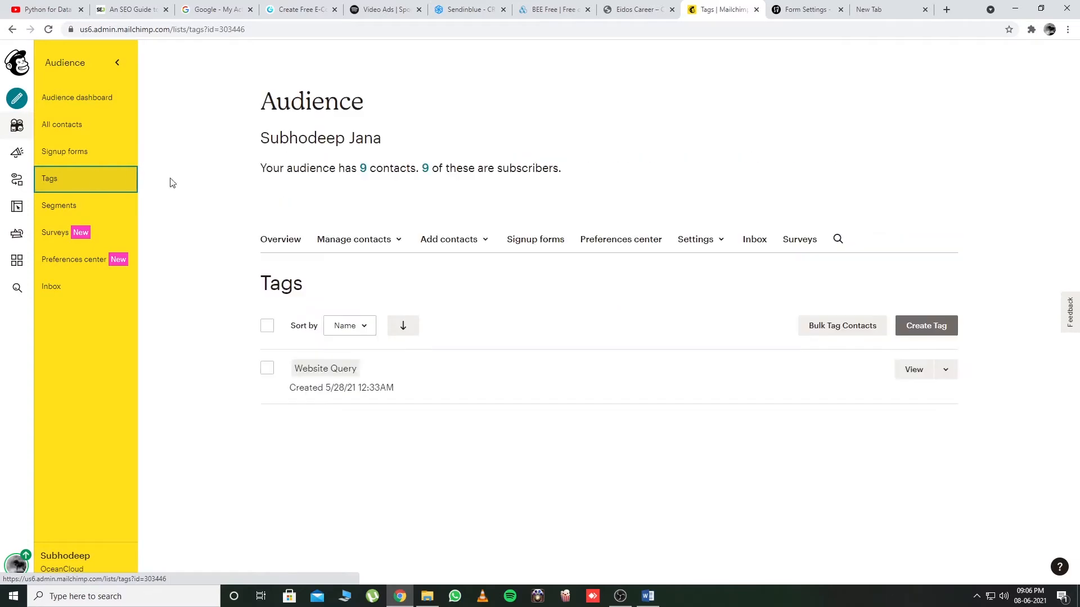
pyautogui.click(922, 336)
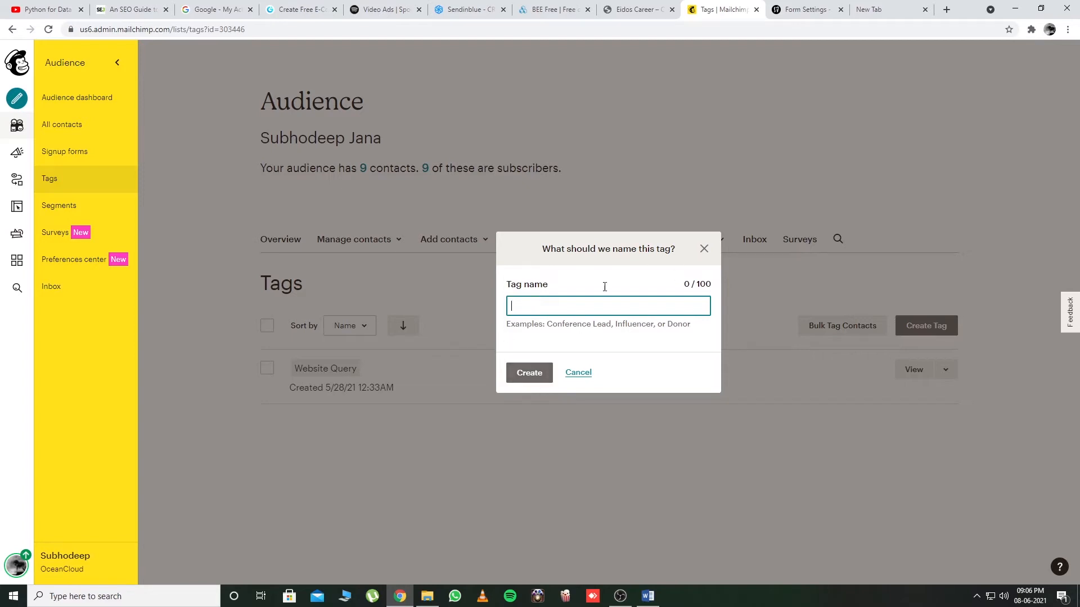
pyautogui.click(703, 251)
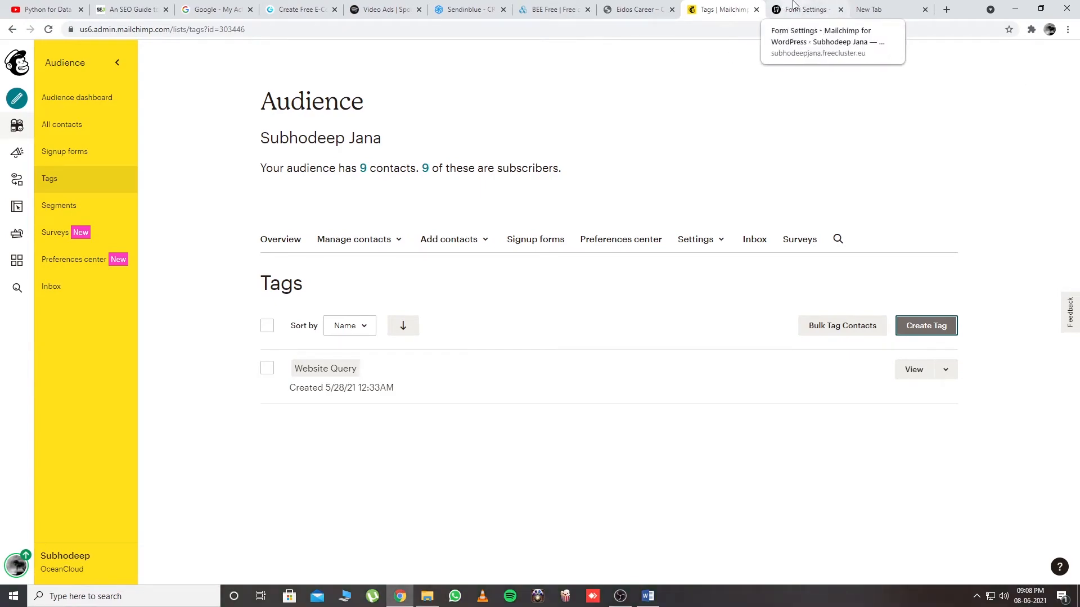
# Return to the Website Query Form in WordPress and view its available form style themes without changing the style
pyautogui.click(793, 5)
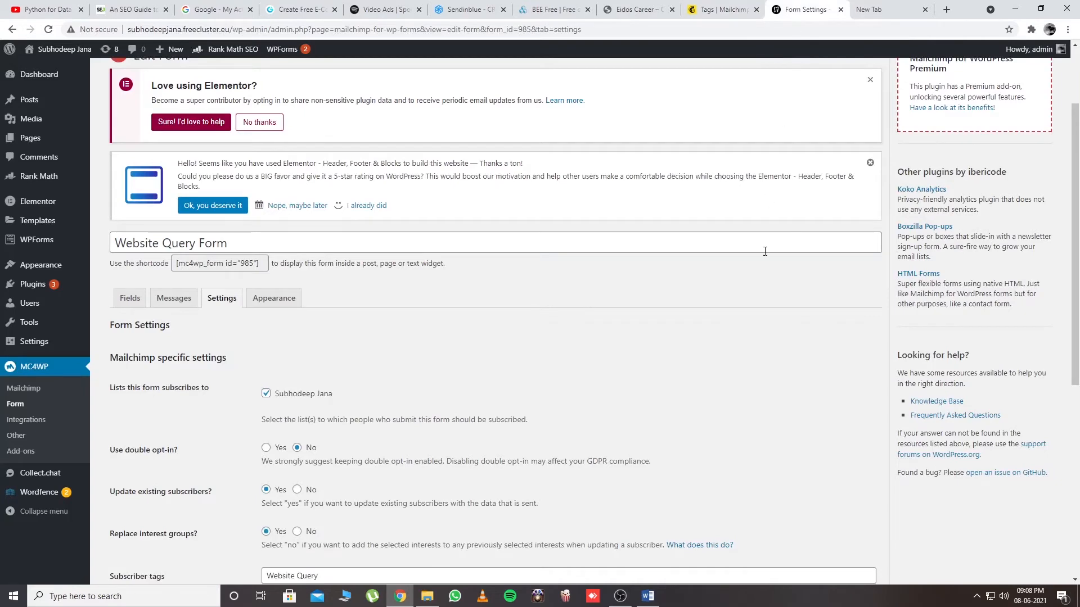
pyautogui.scroll(-2, 765, 251)
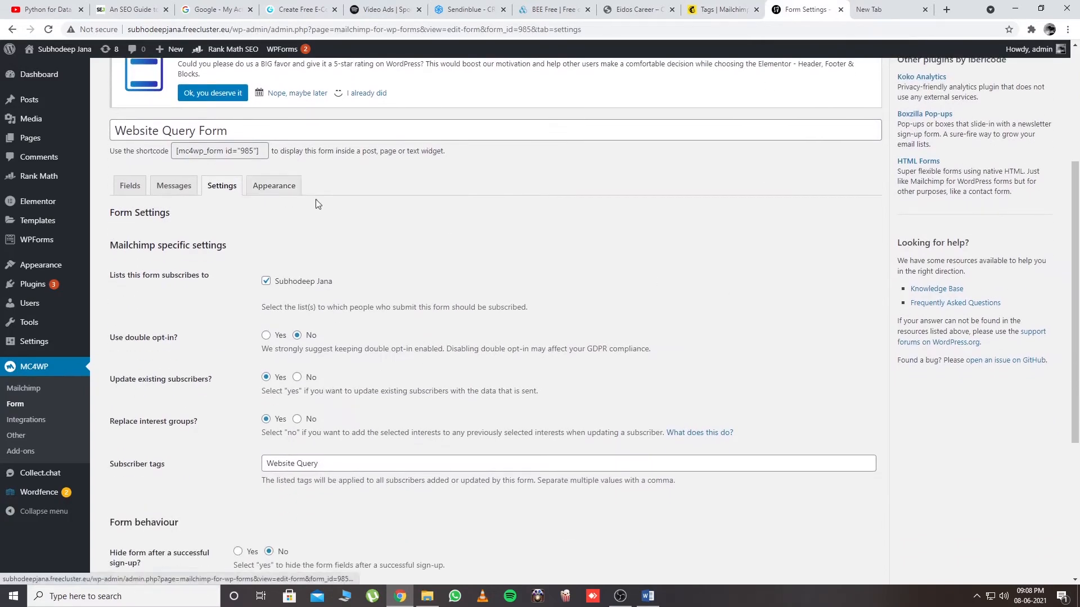
pyautogui.scroll(-3, 621, 376)
pyautogui.scroll(4, 627, 404)
pyautogui.click(277, 243)
pyautogui.scroll(1, 279, 243)
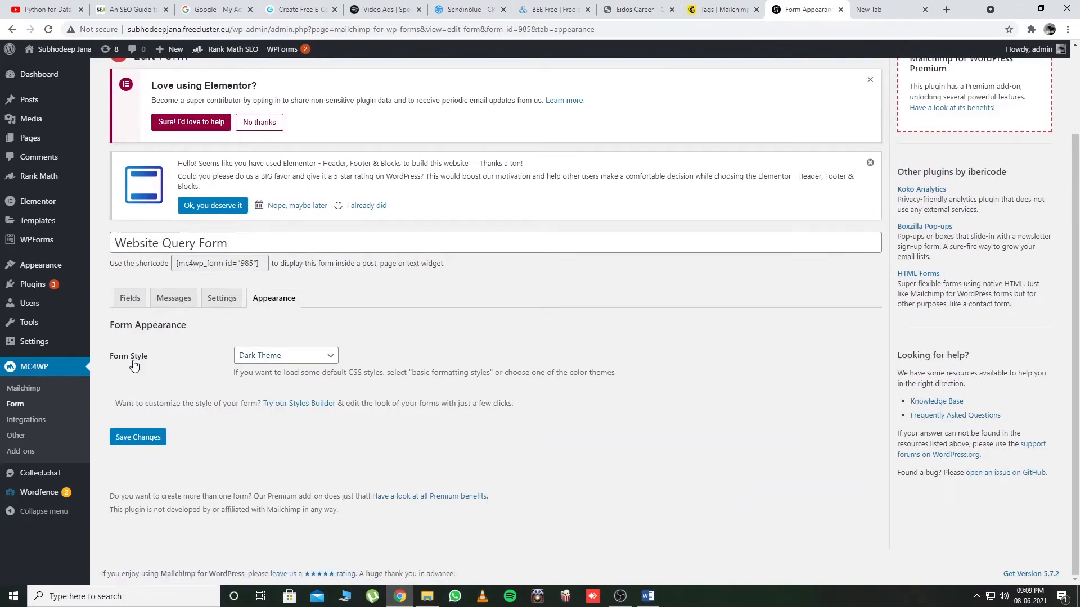
pyautogui.click(295, 356)
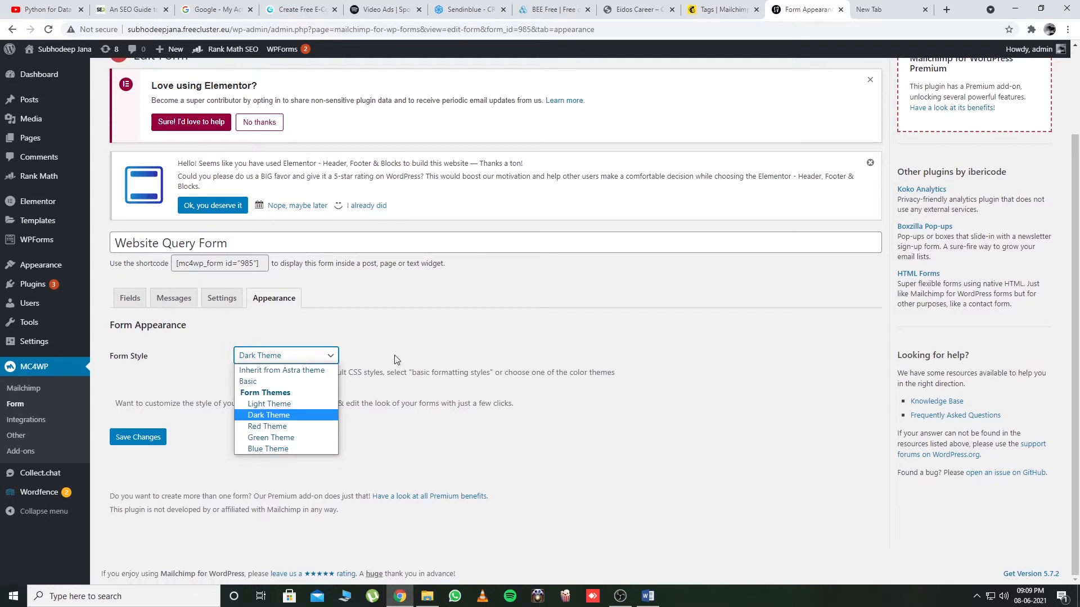
pyautogui.click(454, 318)
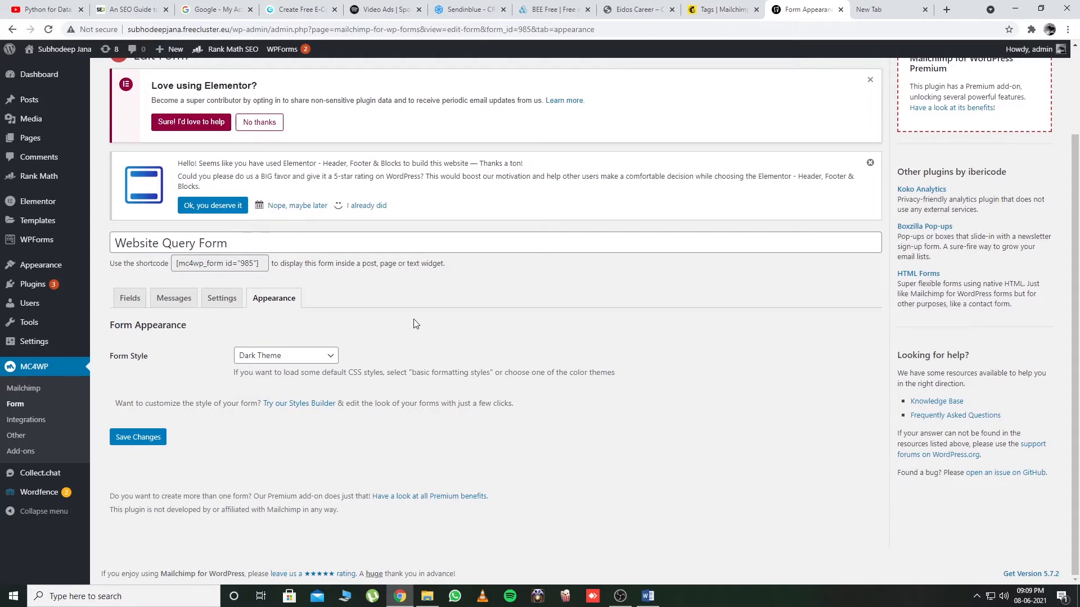
# Compare the Website Query Form's shortcode with the one in the Contact page's Shortcode widget in Elementor, then close the Elementor page
pyautogui.click(192, 263)
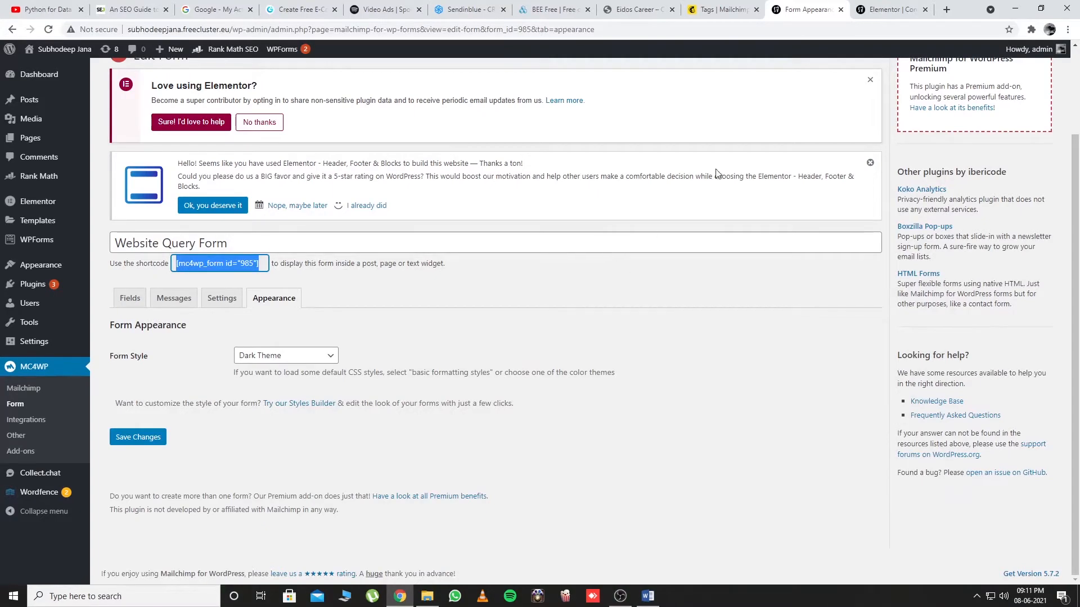
pyautogui.hotkey('ctrl', 'Tab')
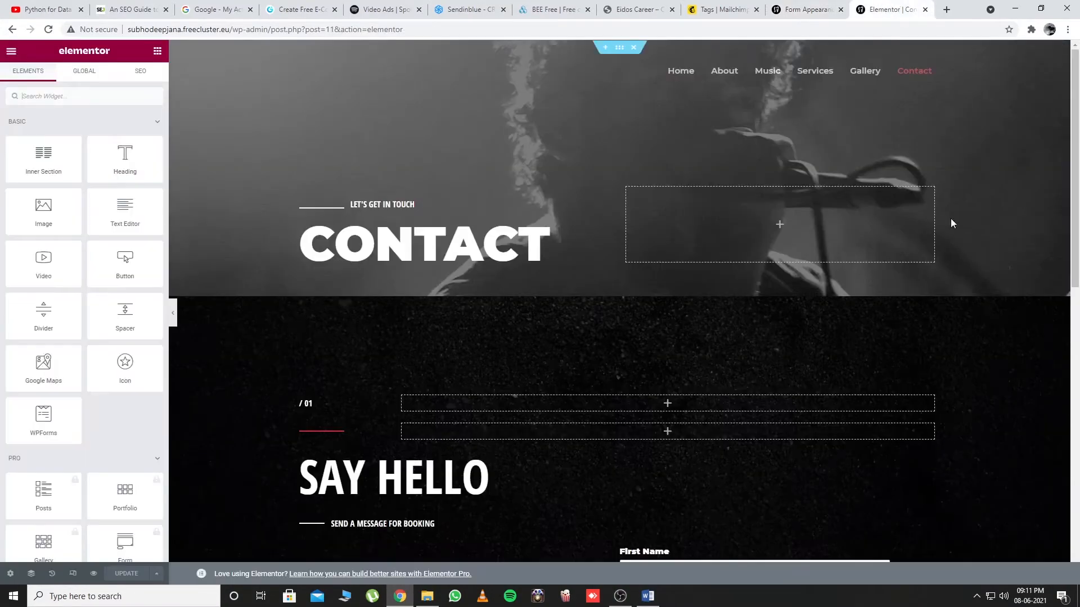
pyautogui.scroll(-4, 954, 250)
pyautogui.scroll(-2, 955, 254)
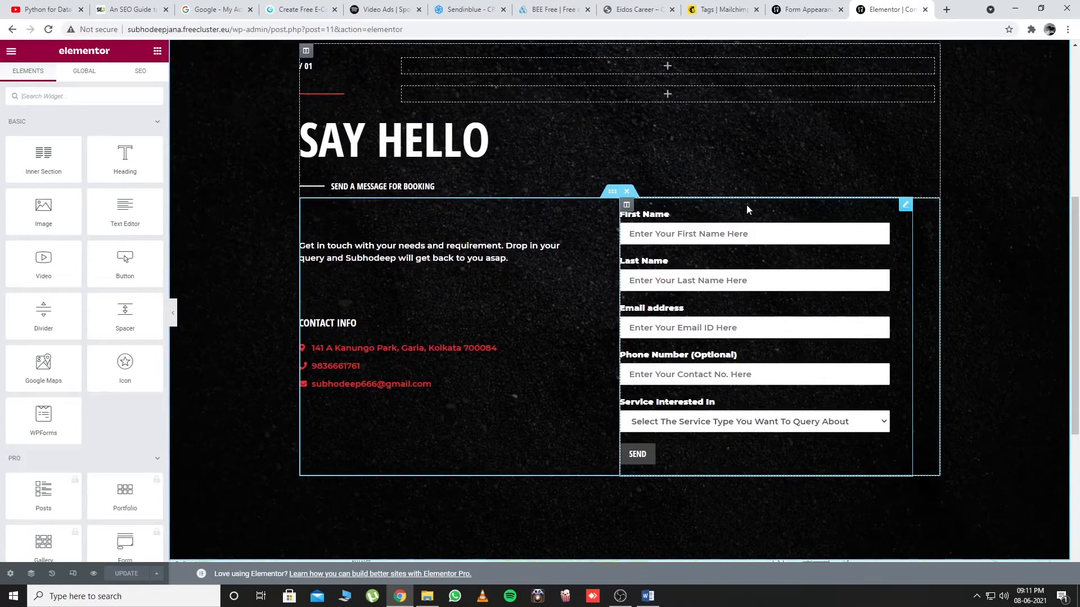
pyautogui.click(779, 211)
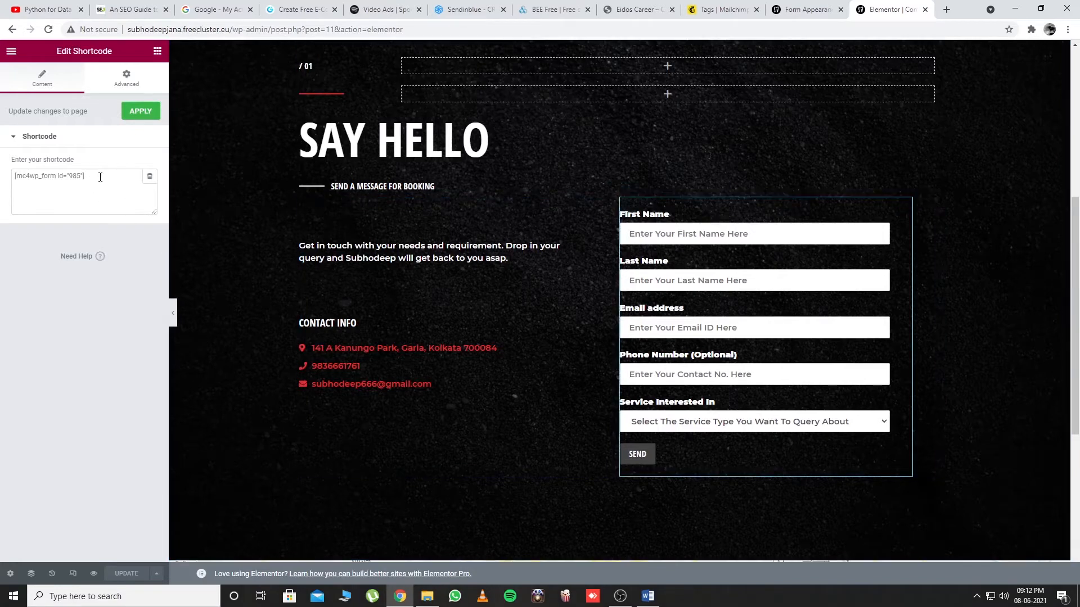
pyautogui.moveTo(100, 176); pyautogui.dragTo(5, 180)
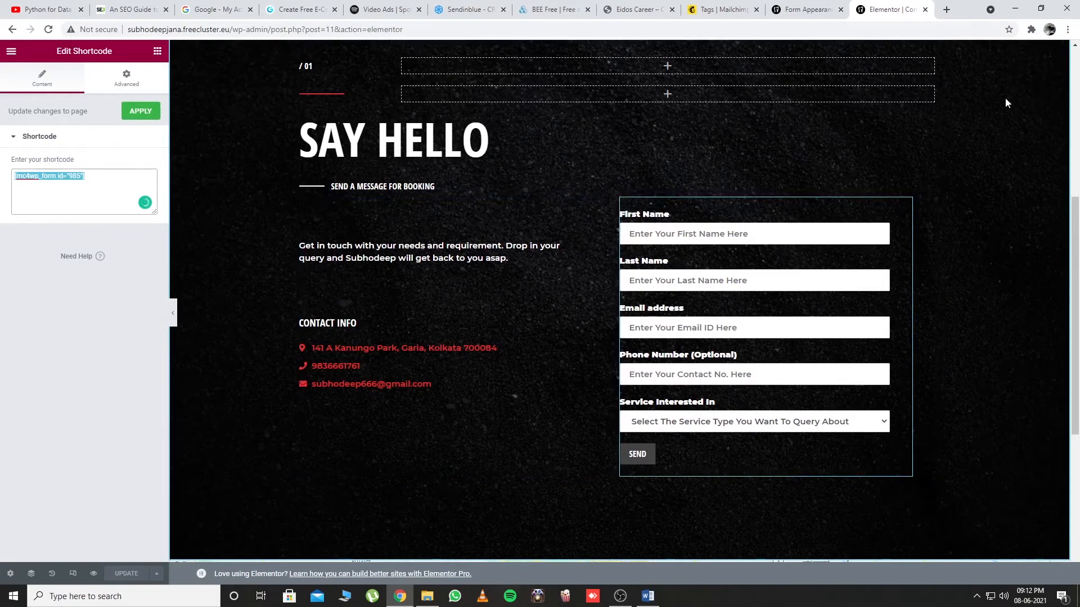
pyautogui.click(925, 9)
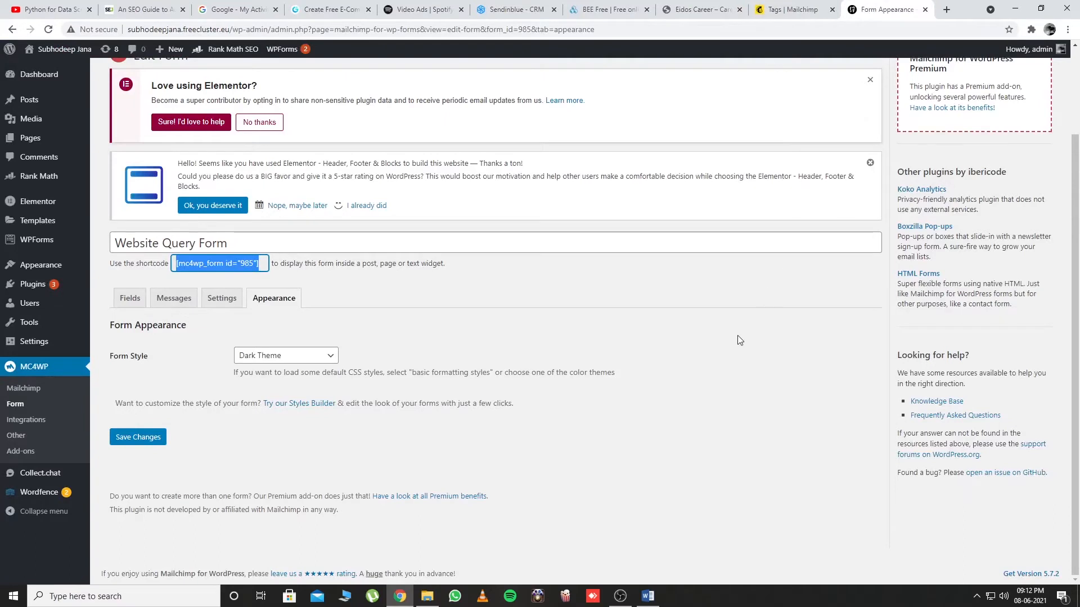
# Switch to Mailchimp and look over the audience dashboard
pyautogui.click(803, 7)
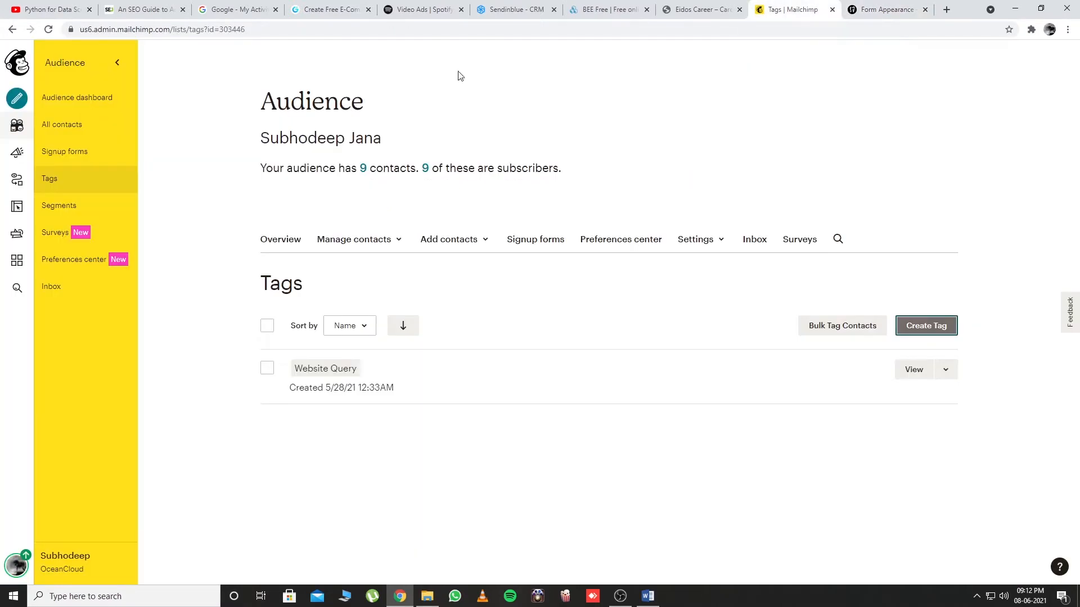
pyautogui.click(17, 133)
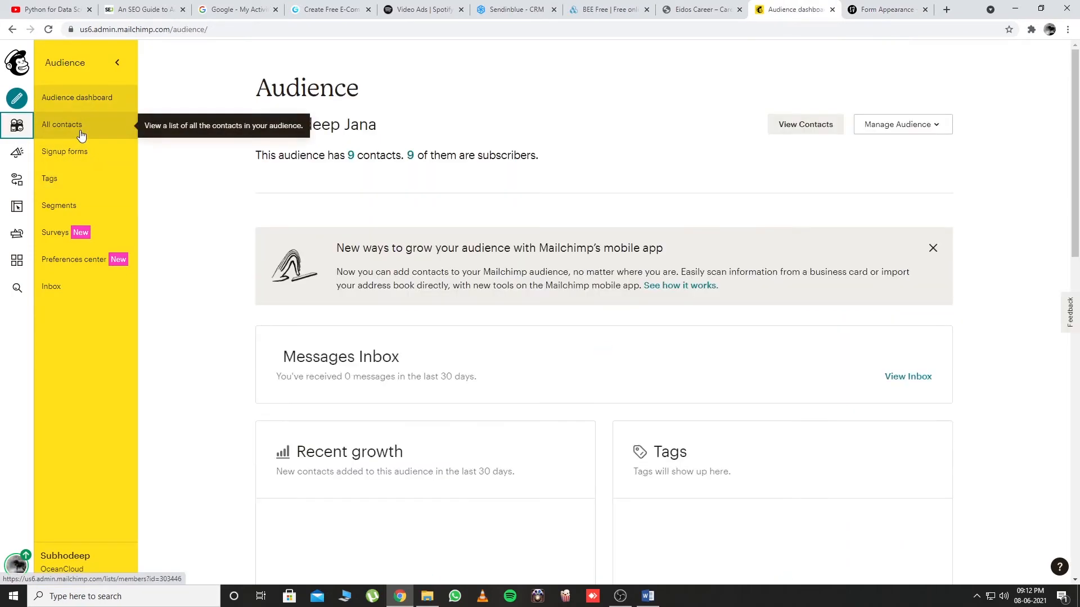
pyautogui.scroll(-3, 205, 438)
pyautogui.scroll(3, 258, 357)
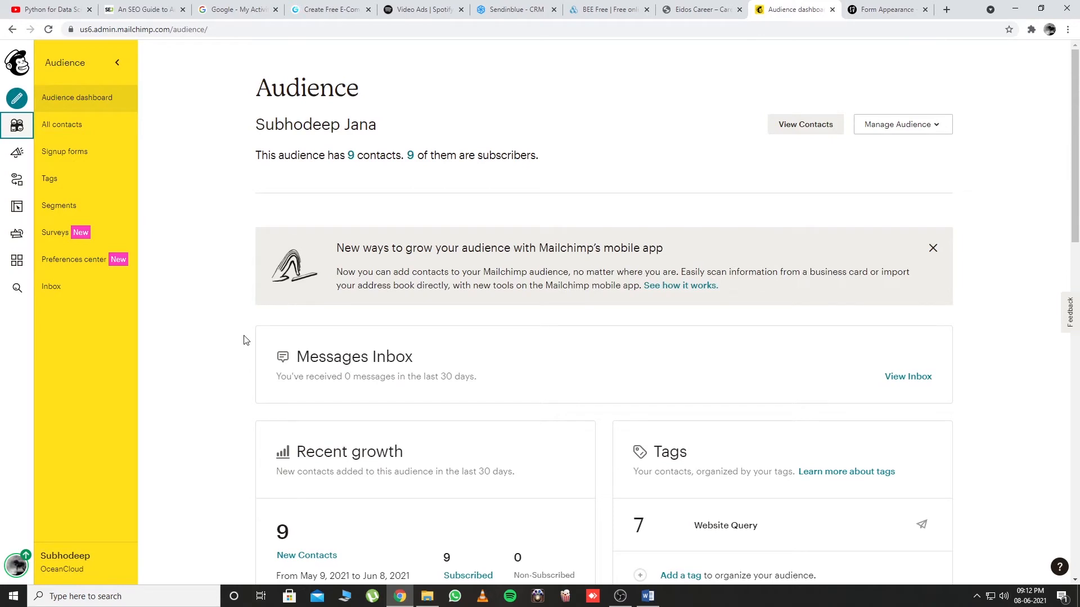
# View the saved email templates among the Mailchimp campaigns and examine the starting points for a new template, including coding your own
pyautogui.click(17, 154)
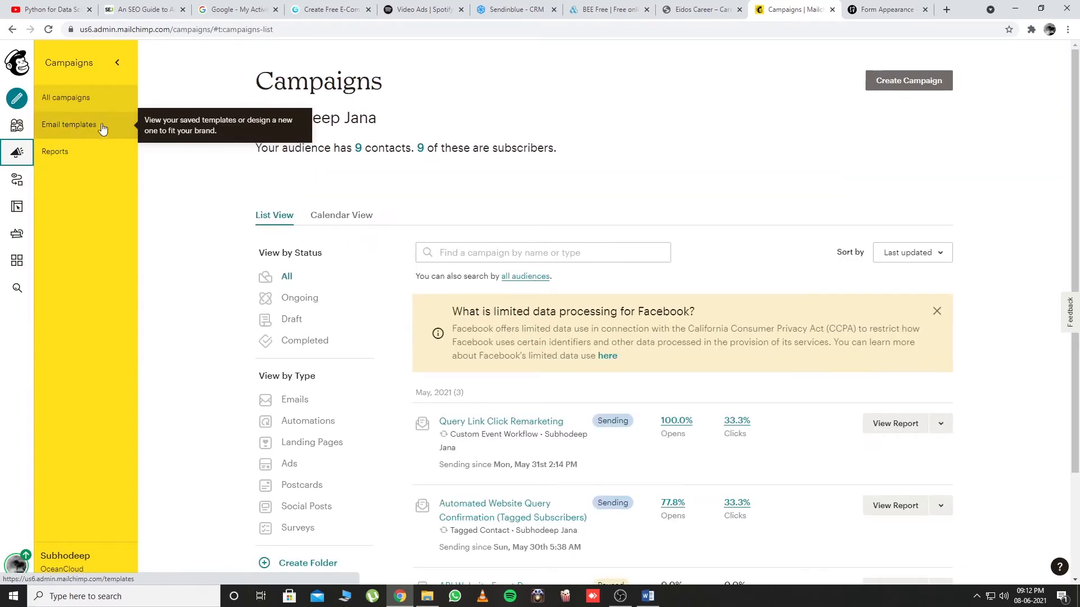
pyautogui.click(108, 129)
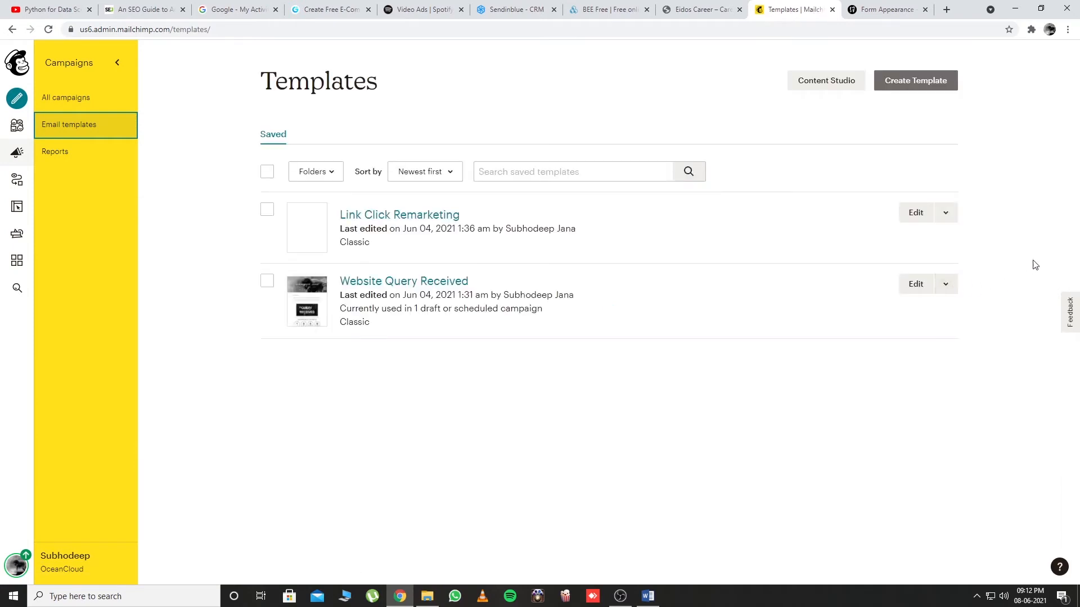
pyautogui.click(906, 87)
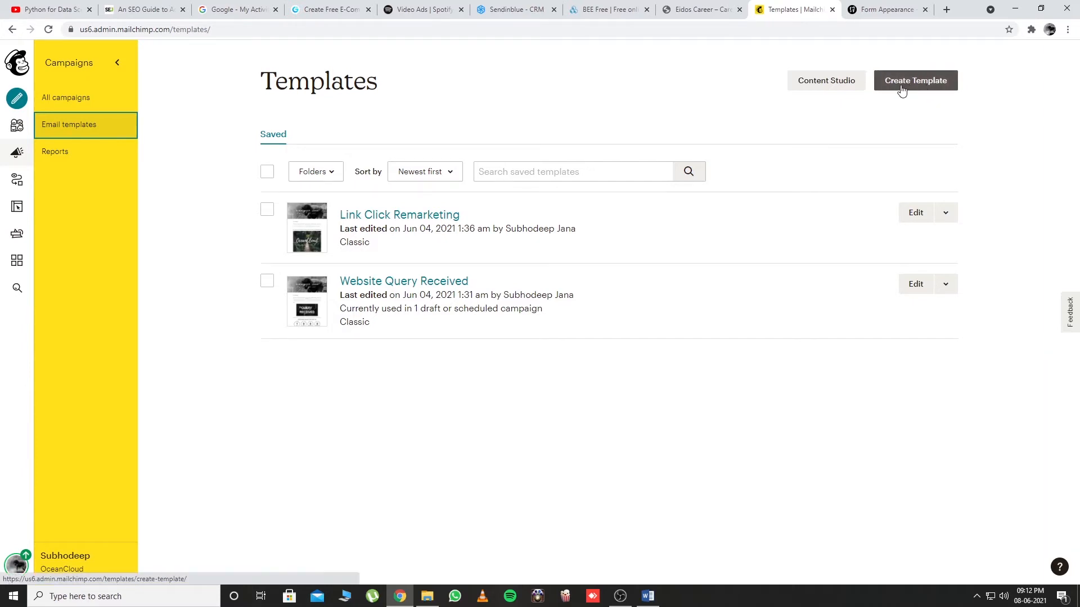
pyautogui.click(901, 87)
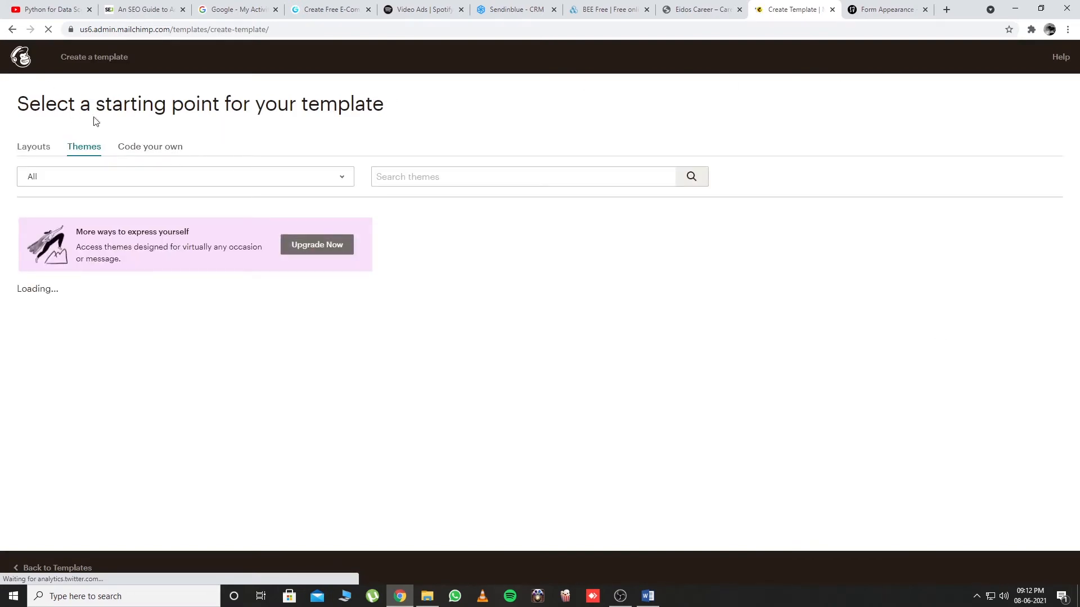
pyautogui.click(145, 149)
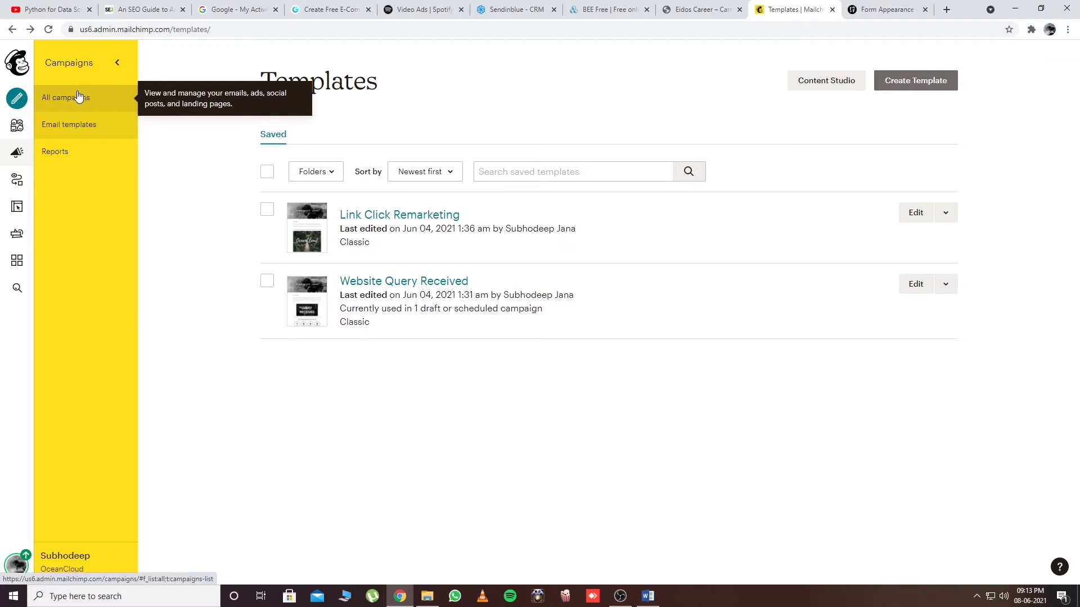
# Start a custom classic automation email from the Customer Journeys automations
pyautogui.click(17, 184)
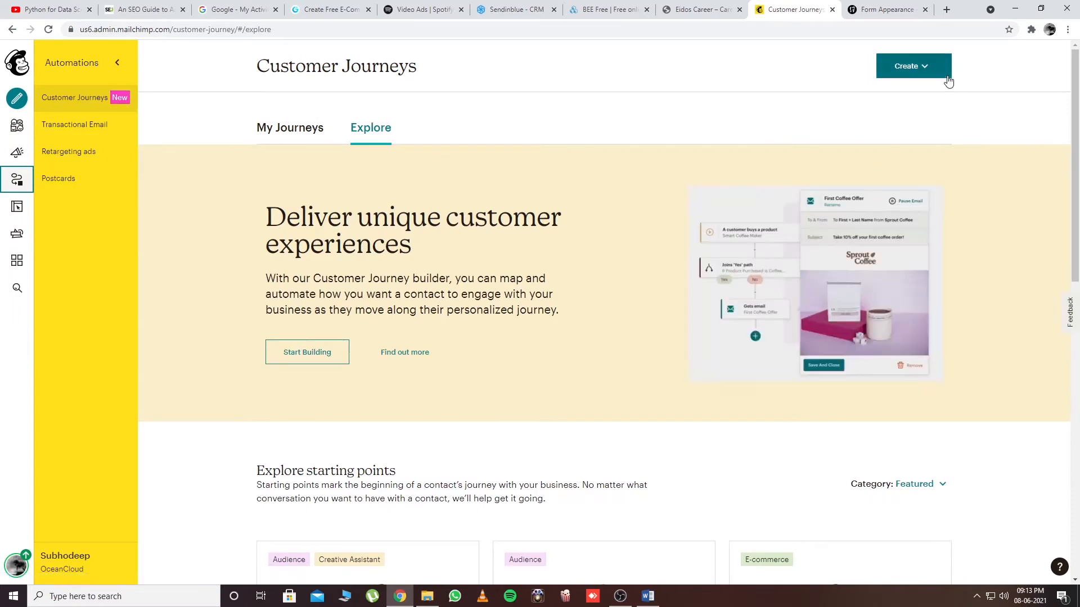
pyautogui.click(938, 76)
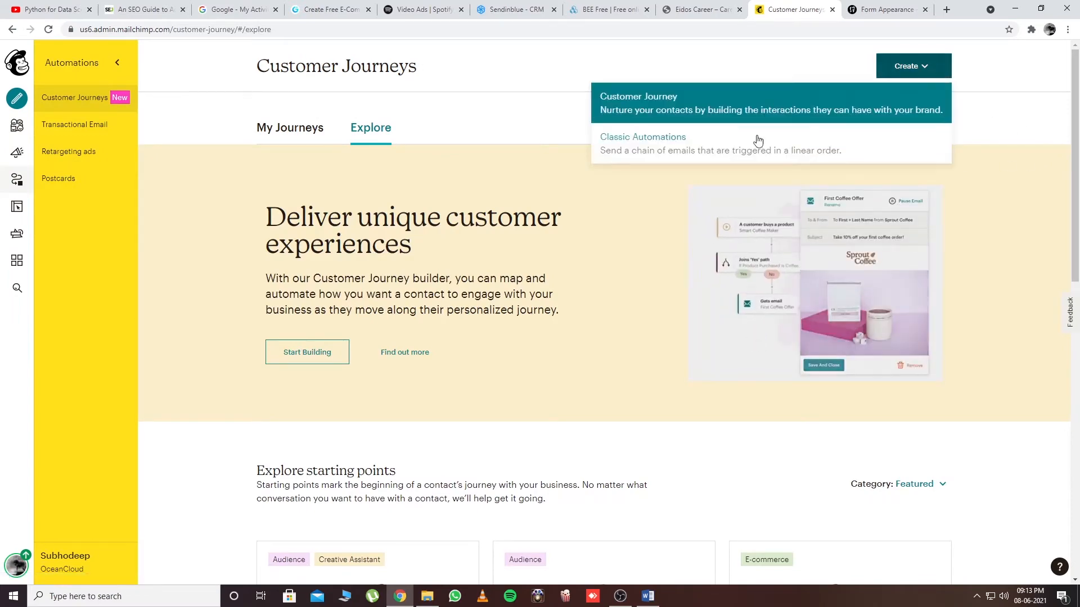
pyautogui.click(644, 149)
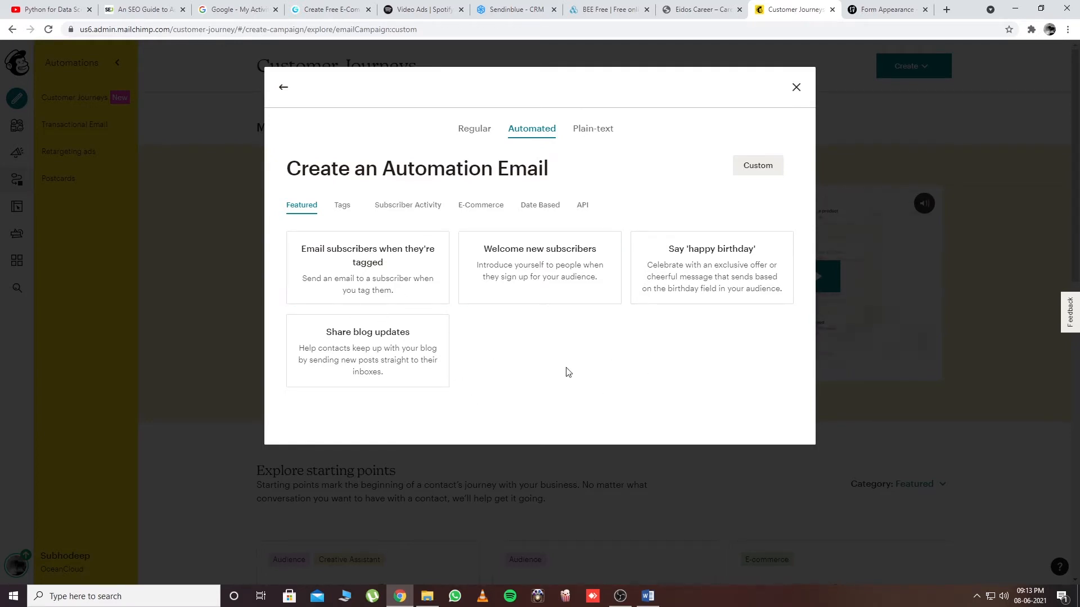
pyautogui.click(753, 175)
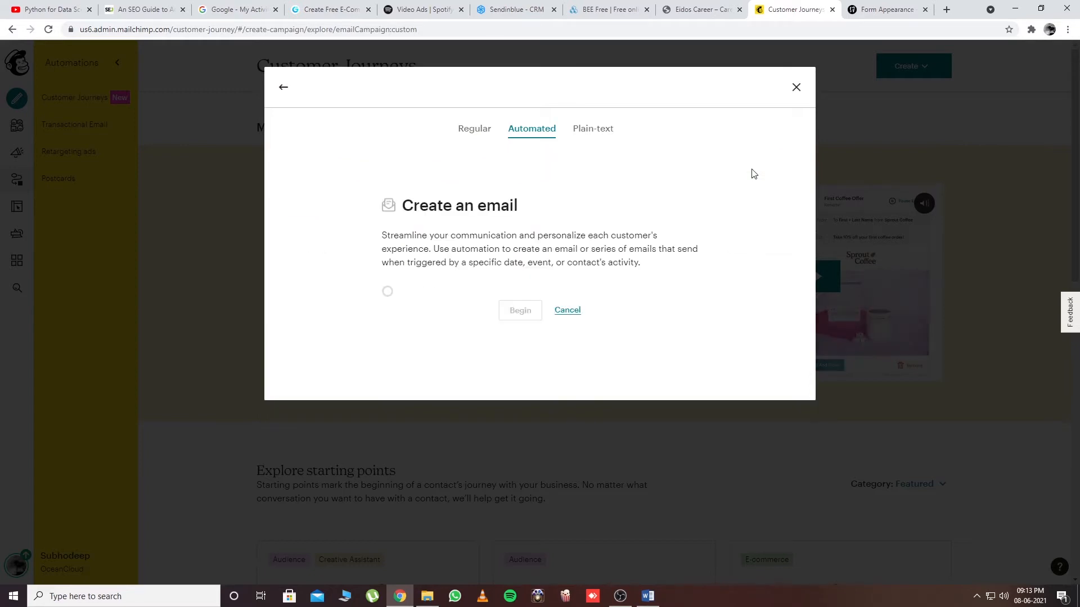
# Name the automation campaign demo, select the existing subscriber audience and begin building its workflow
pyautogui.click(449, 279)
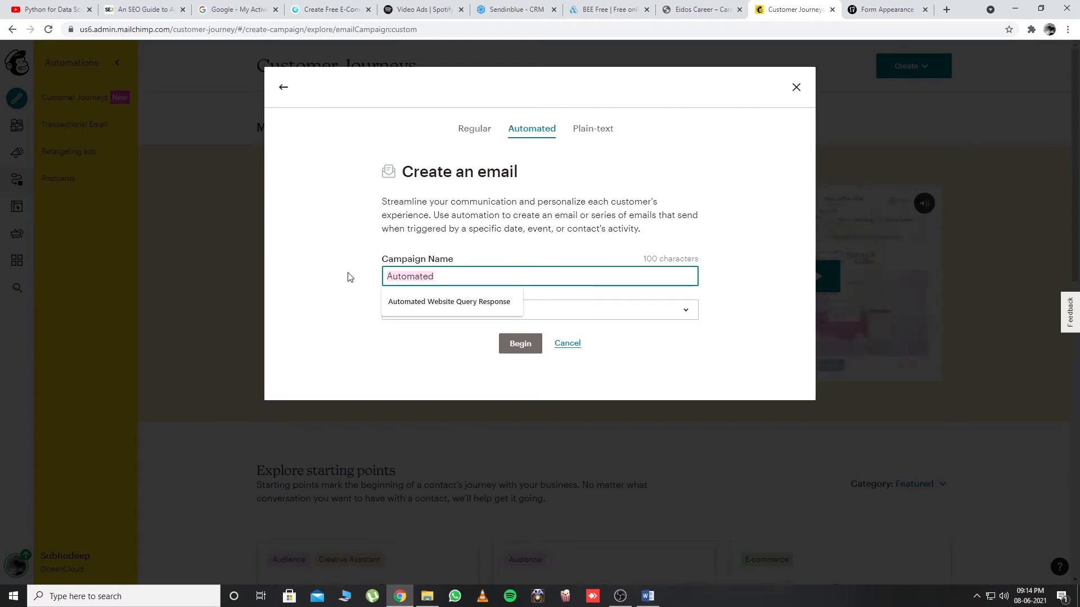
pyautogui.write('demo')
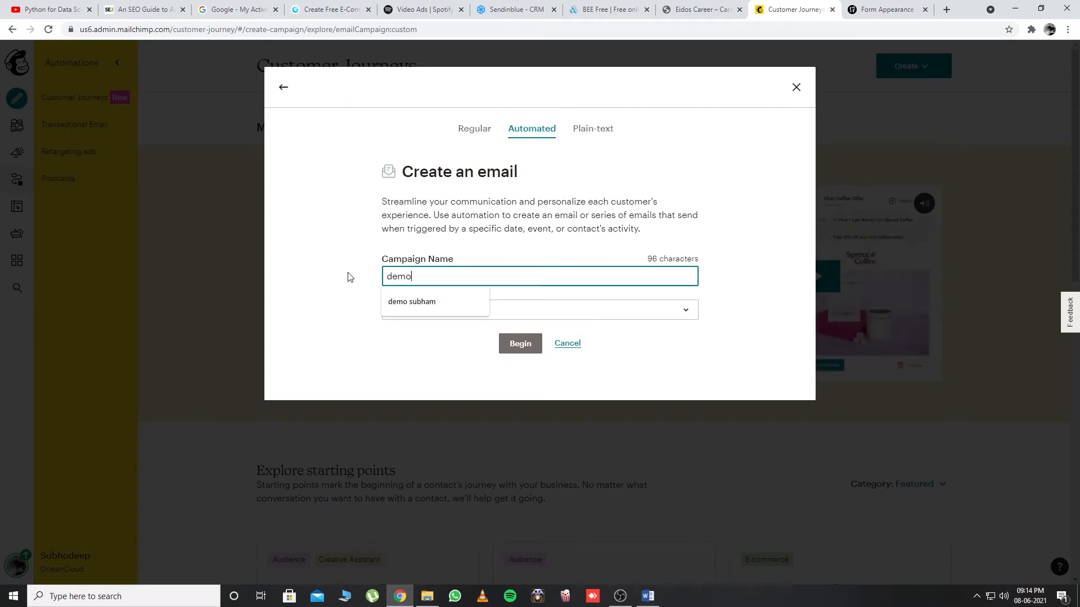
pyautogui.click(350, 170)
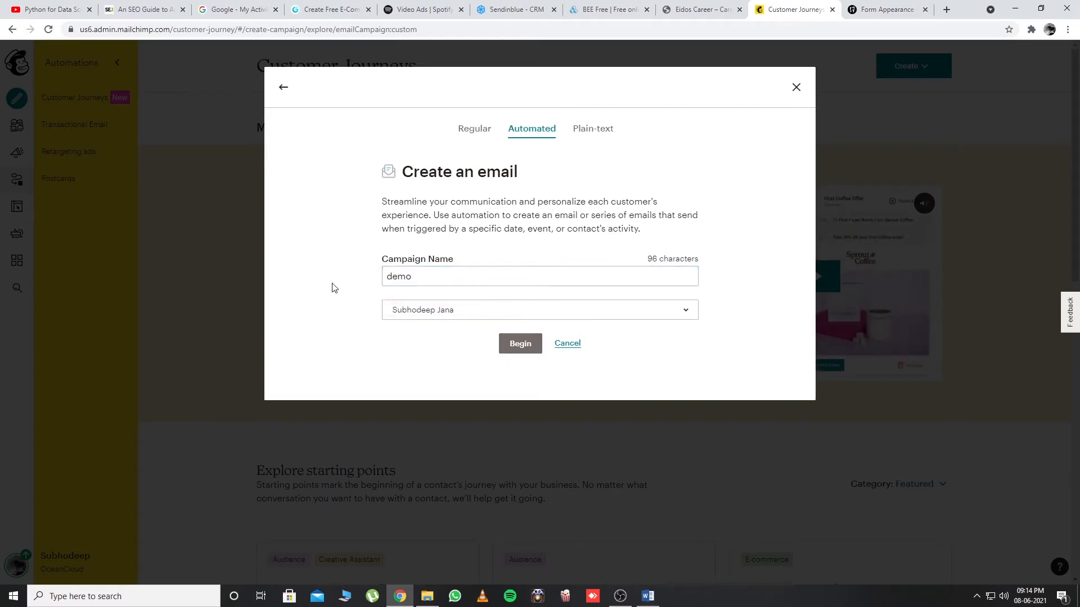
pyautogui.click(665, 315)
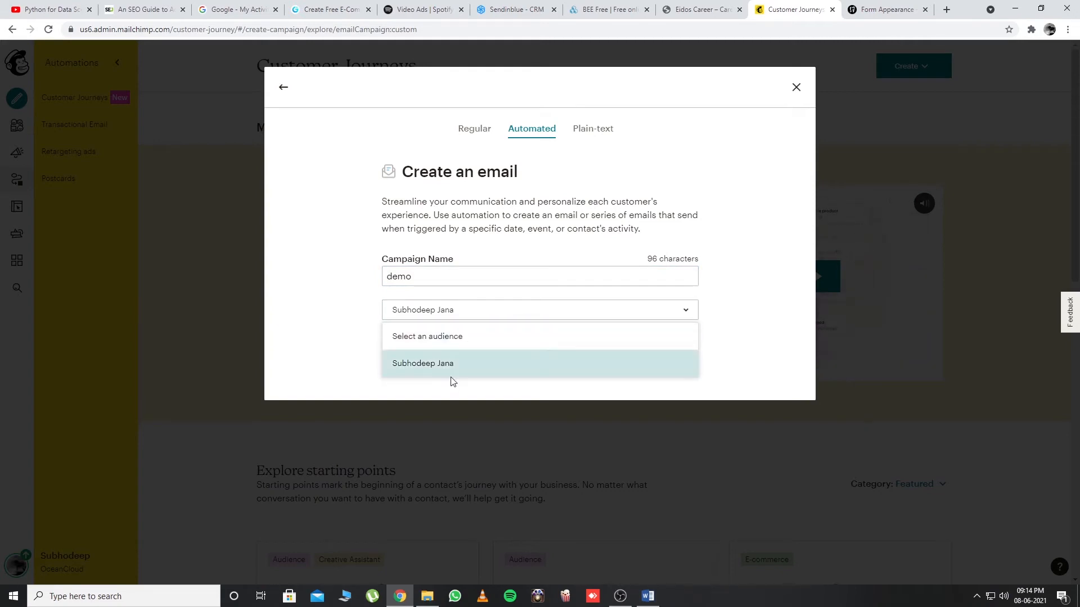
pyautogui.click(492, 372)
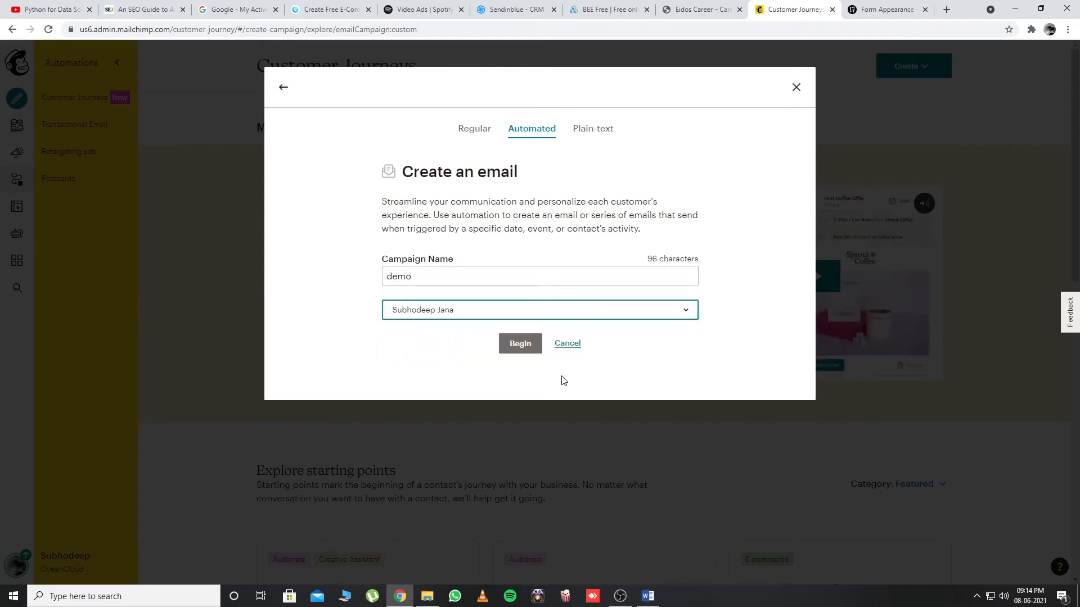
pyautogui.click(519, 345)
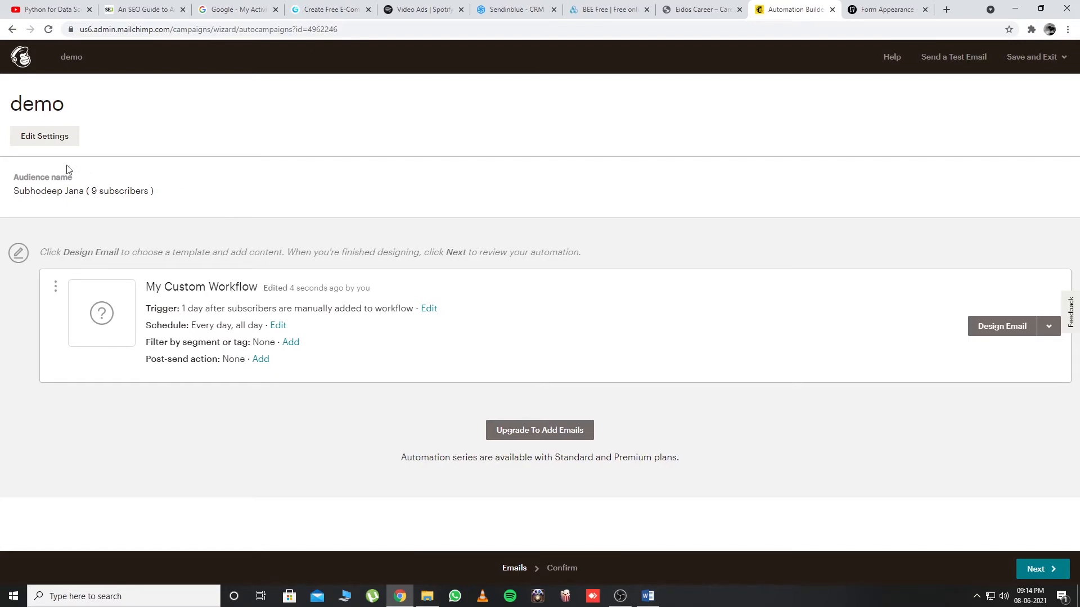
# Examine the demo workflow's sender configuration and tracking settings without changing them, and return to the workflow overview
pyautogui.click(37, 146)
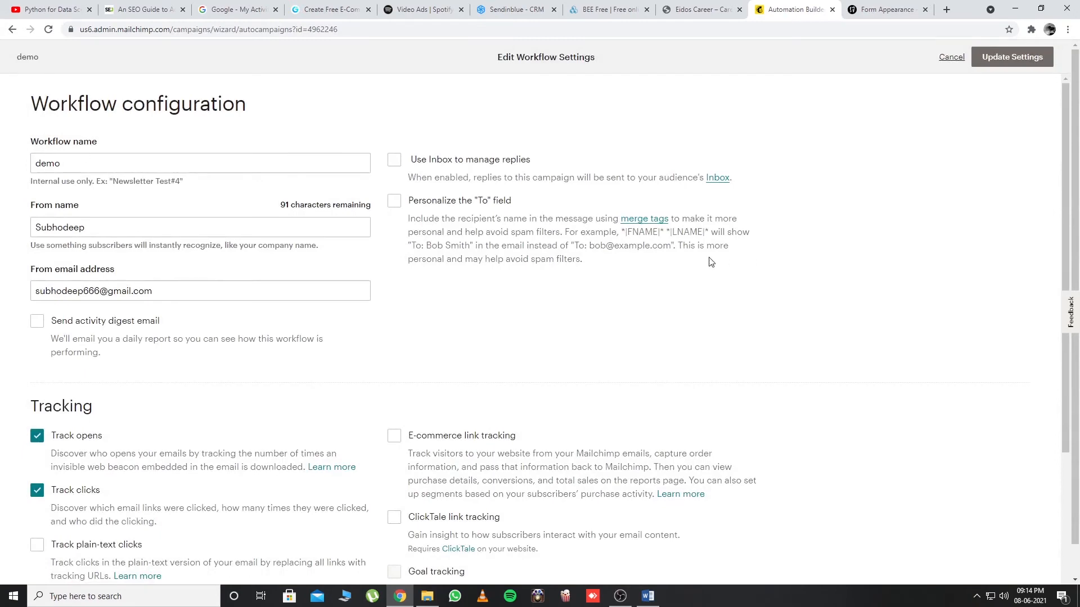
pyautogui.scroll(-2, 3, 181)
pyautogui.scroll(-3, 3, 181)
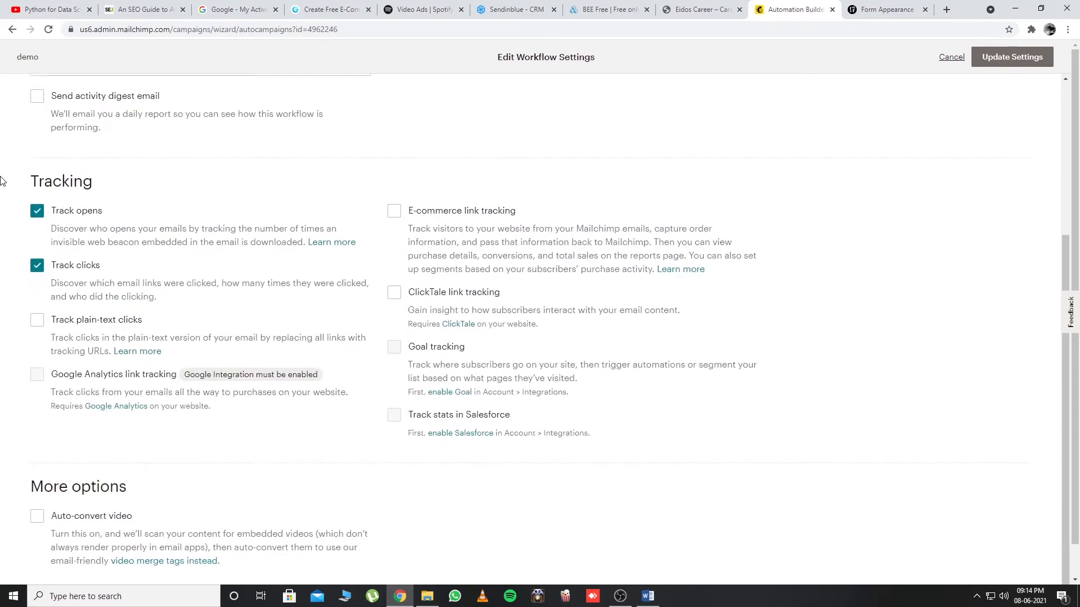
pyautogui.scroll(7, 3, 186)
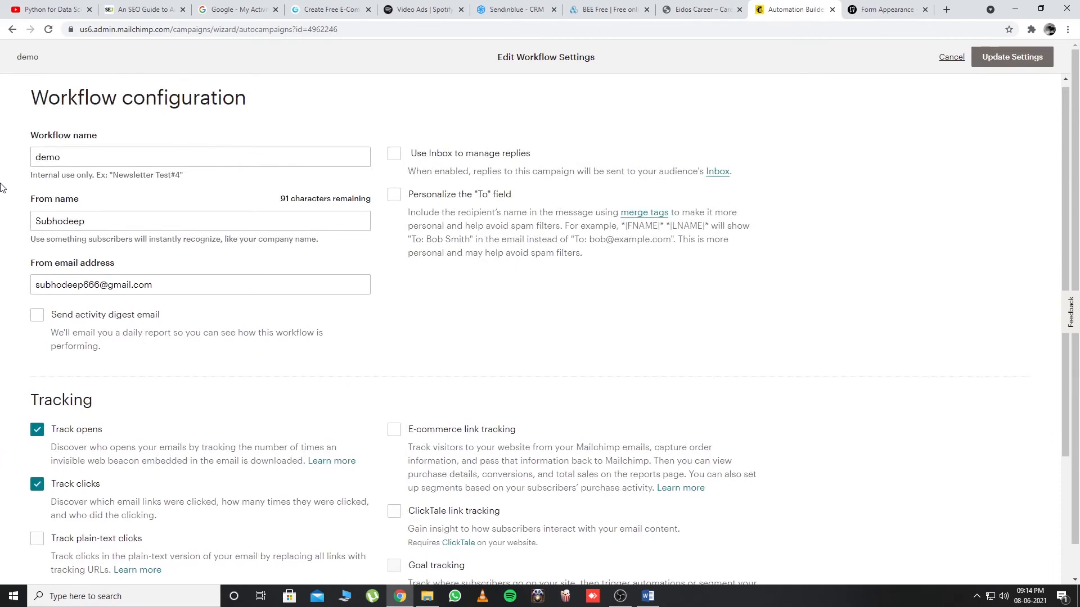
pyautogui.scroll(-3, 3, 187)
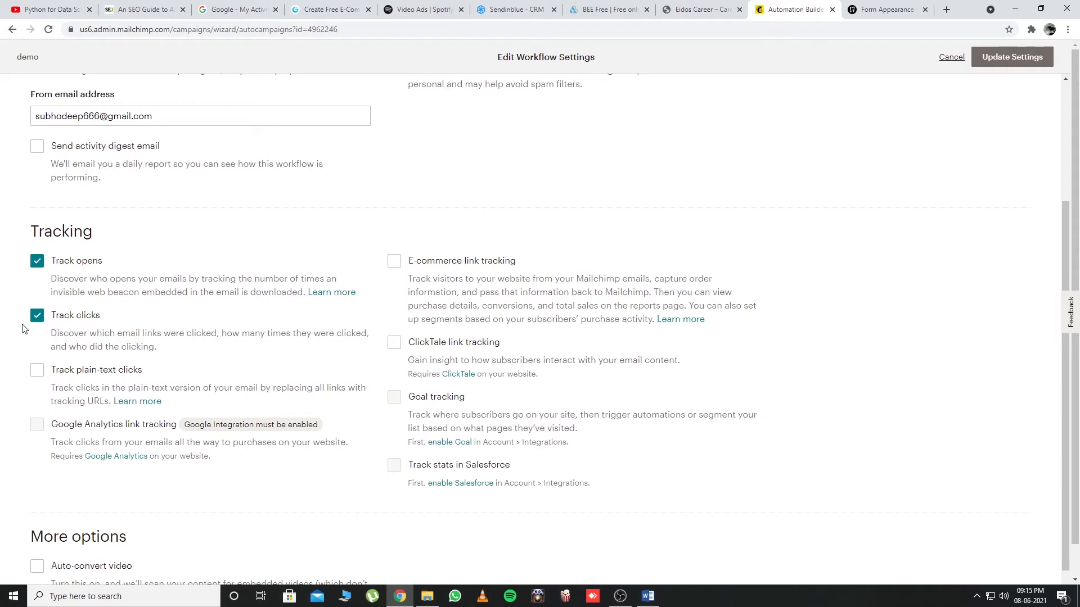
pyautogui.click(12, 28)
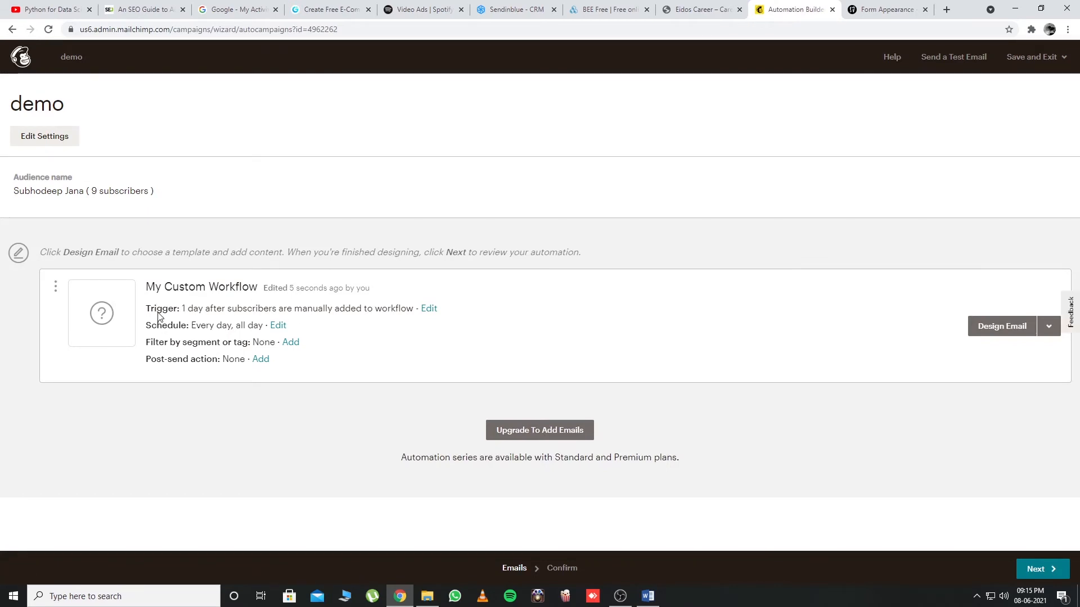
# Review the campaign activity and audience management triggers and change the workflow email's trigger from Manual add to Signup
pyautogui.click(429, 309)
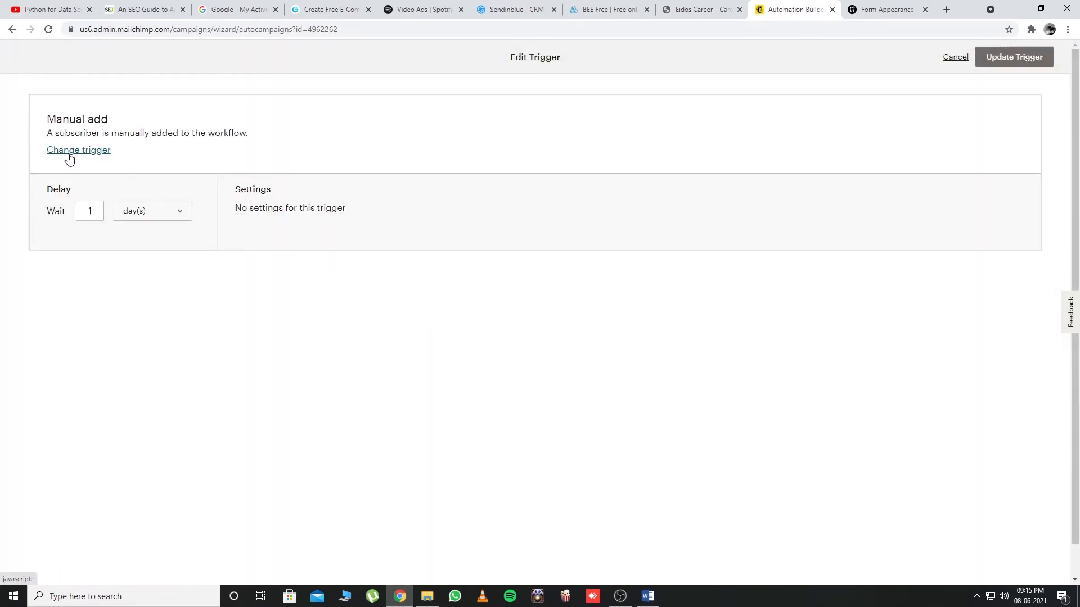
pyautogui.moveTo(48, 119); pyautogui.dragTo(108, 119)
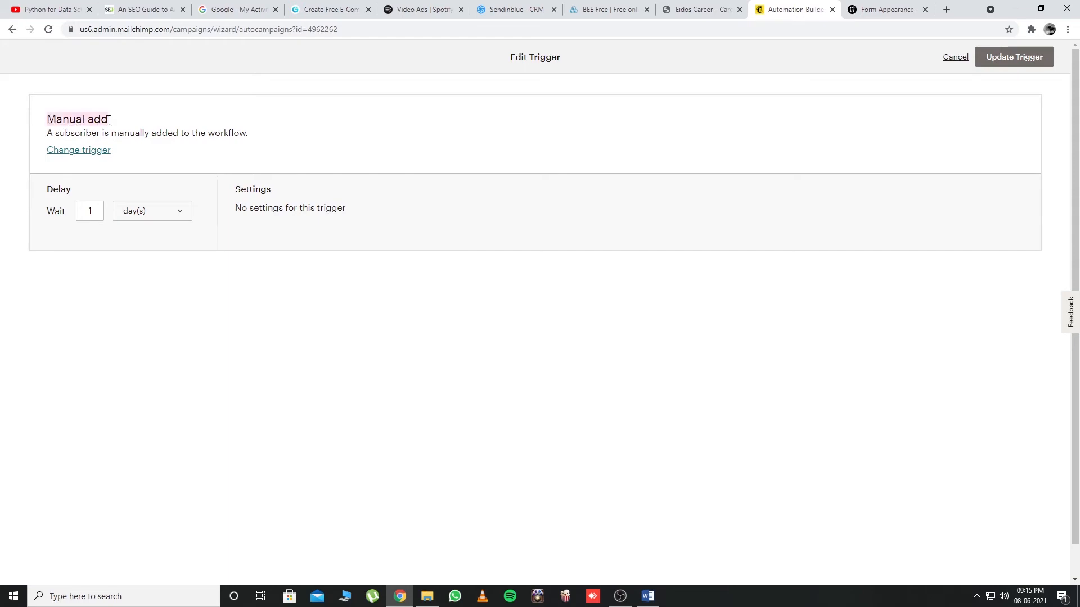
pyautogui.click(79, 151)
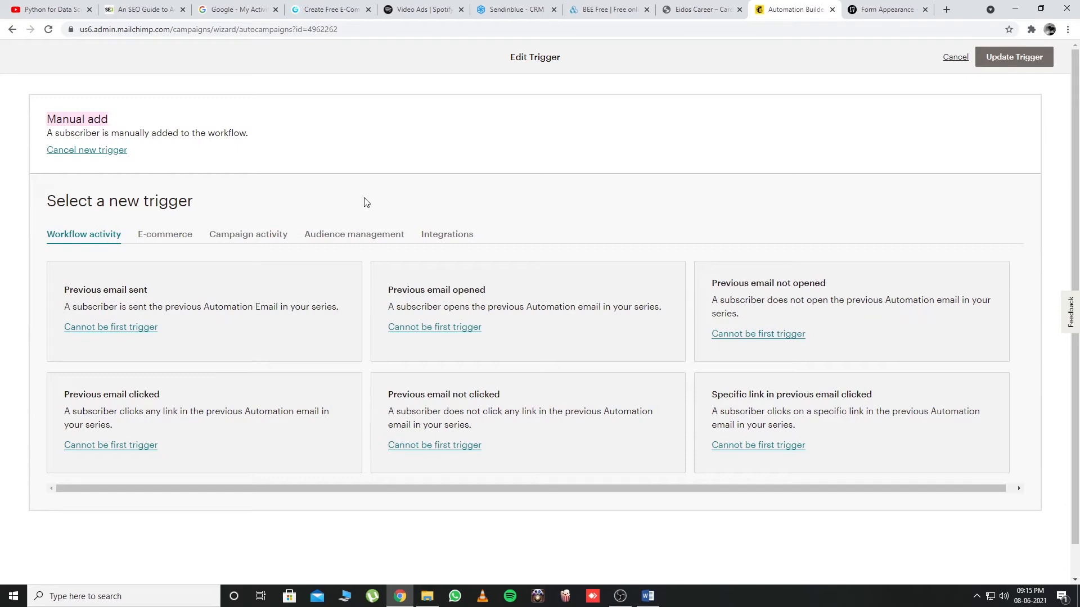
pyautogui.click(343, 245)
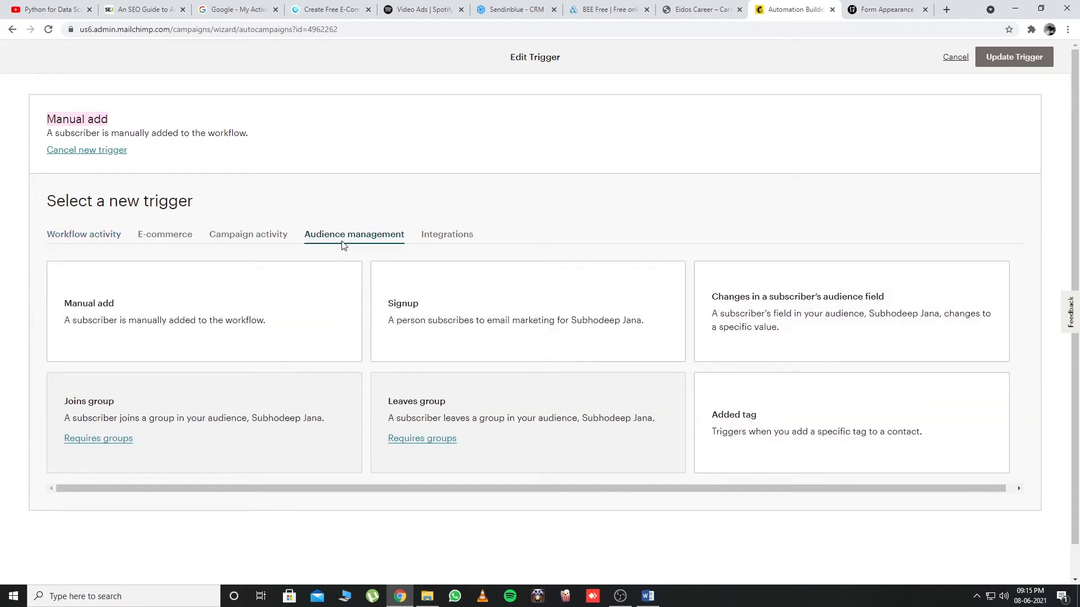
pyautogui.click(245, 243)
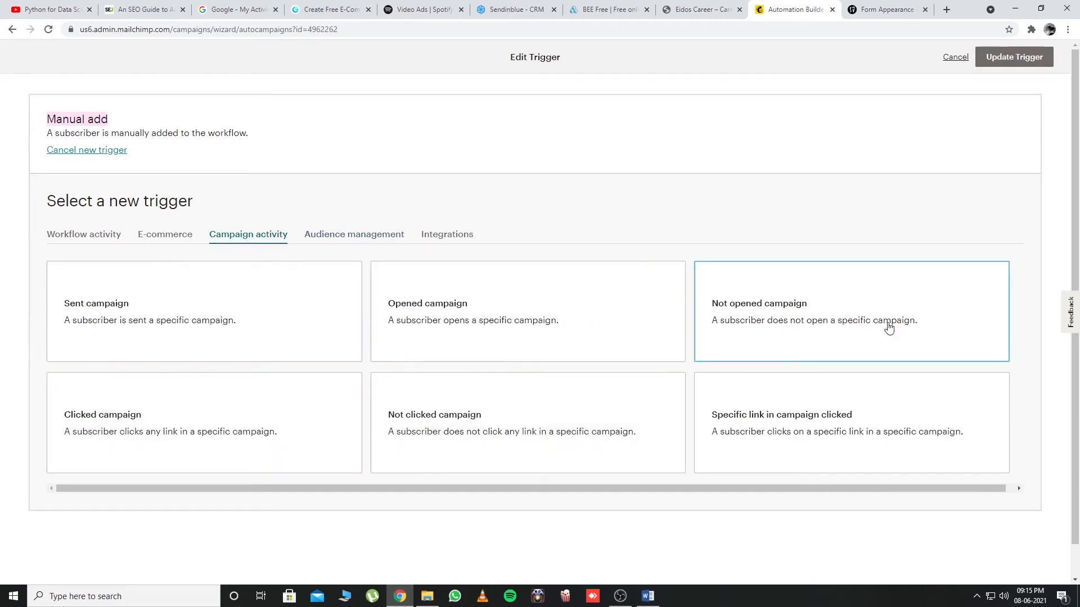
pyautogui.click(332, 240)
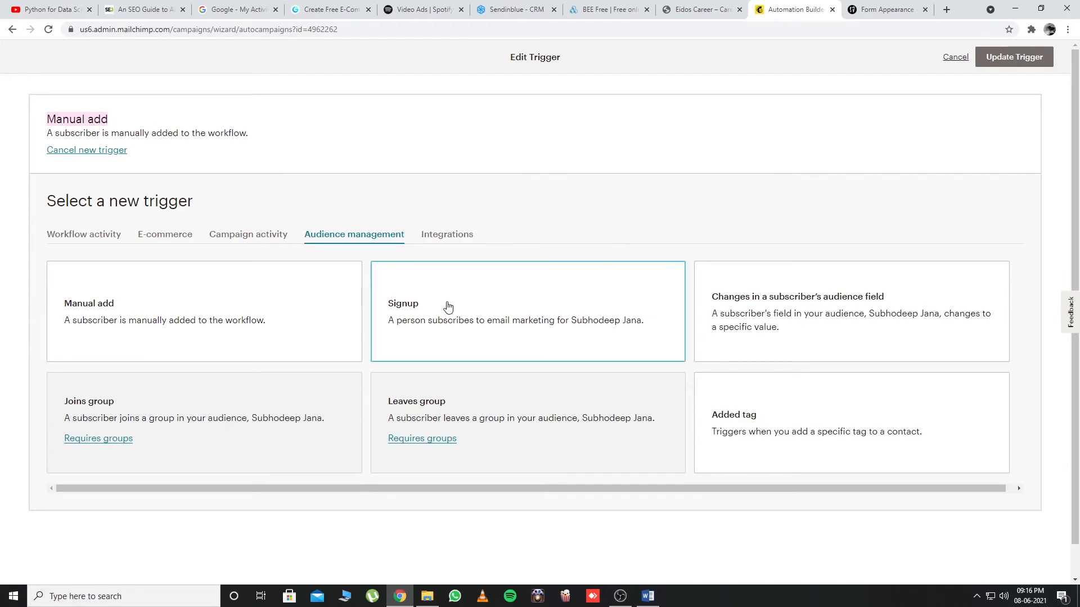
pyautogui.click(408, 318)
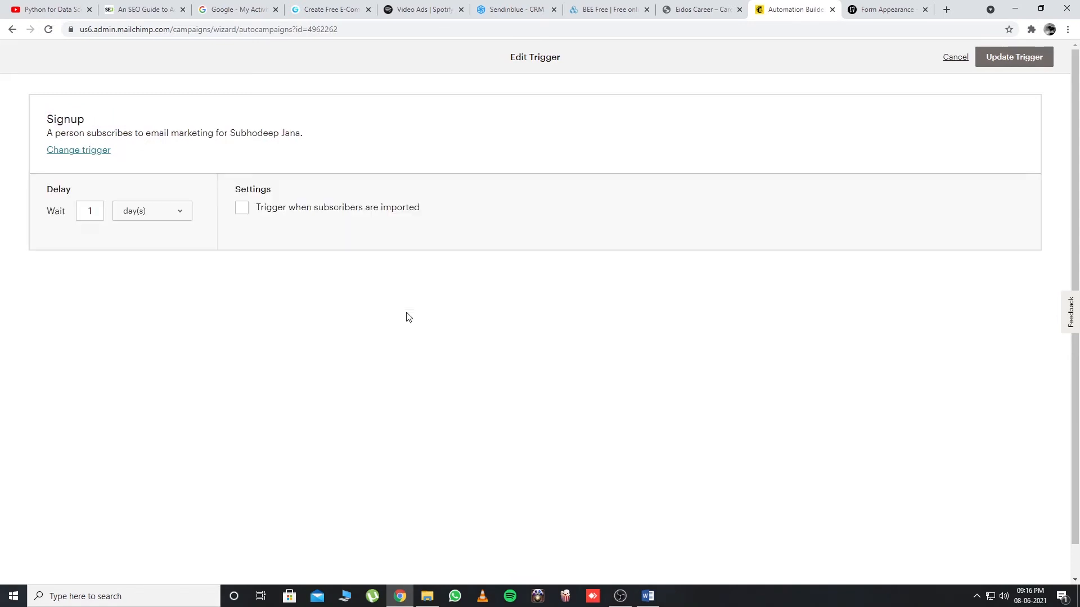
# Set the signup trigger's delay to immediately and update it, and save the email schedule as every day, as soon as possible
pyautogui.click(150, 216)
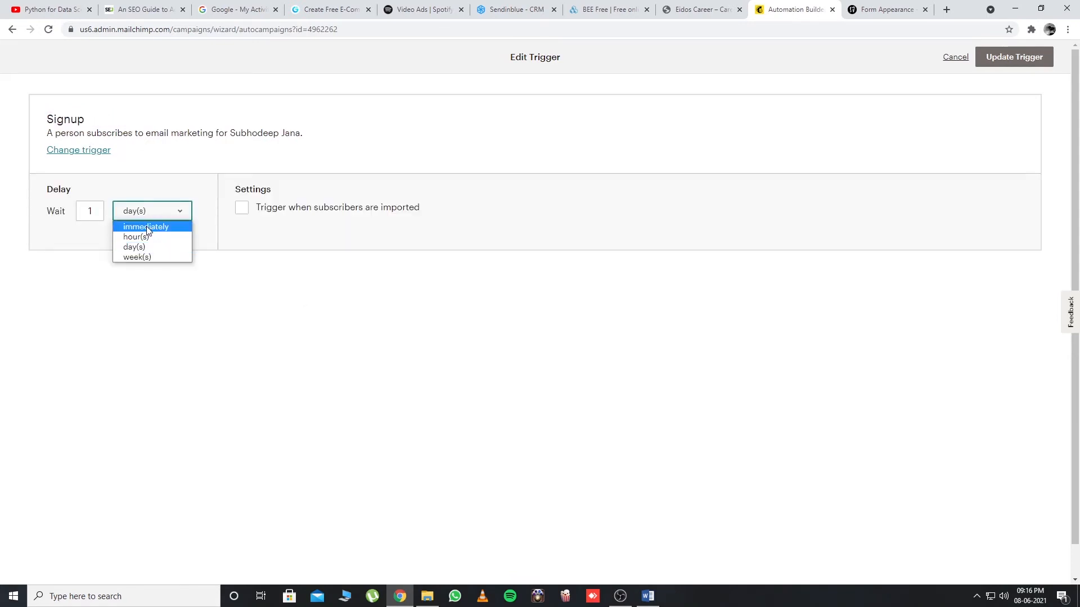
pyautogui.click(146, 227)
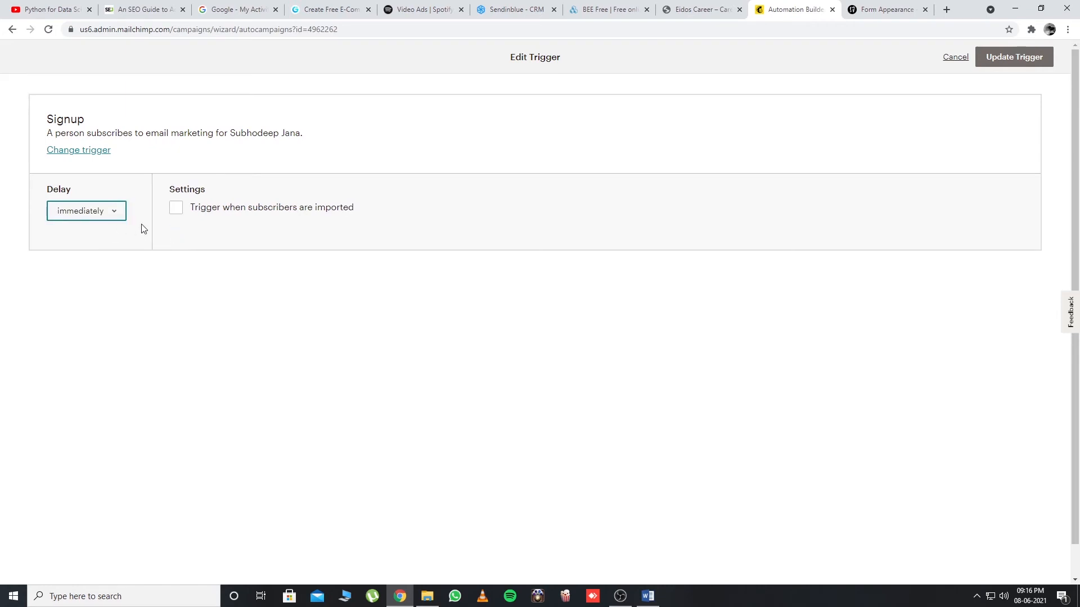
pyautogui.click(985, 68)
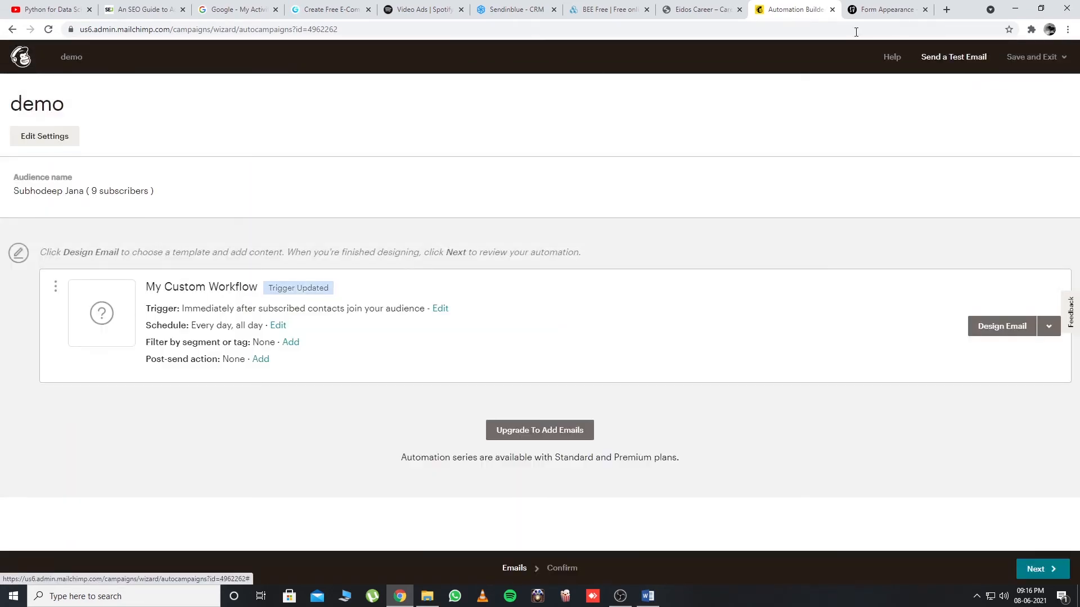
pyautogui.click(277, 327)
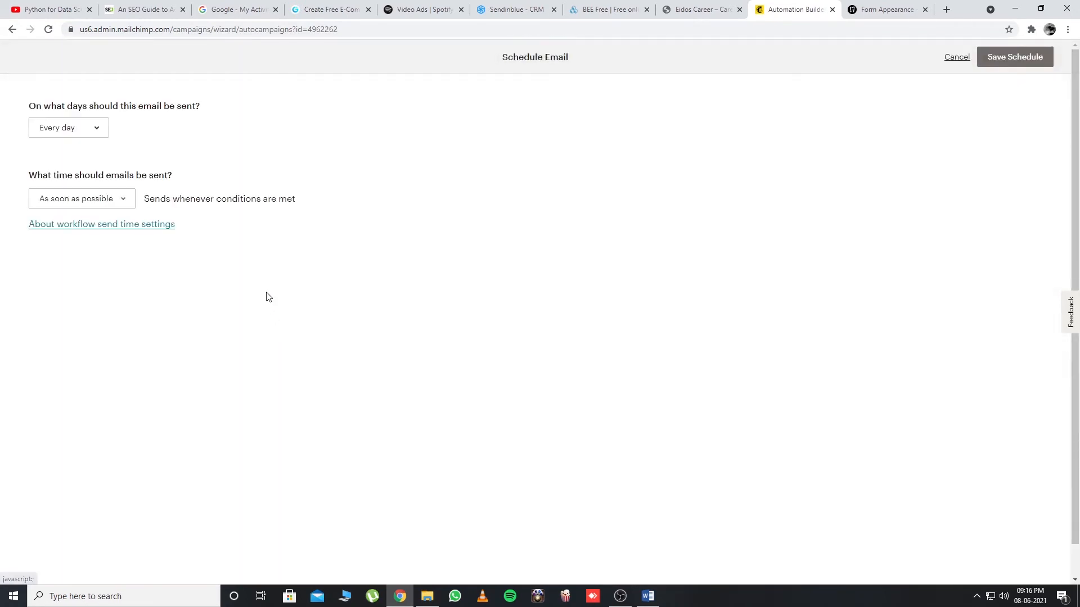
pyautogui.click(1022, 66)
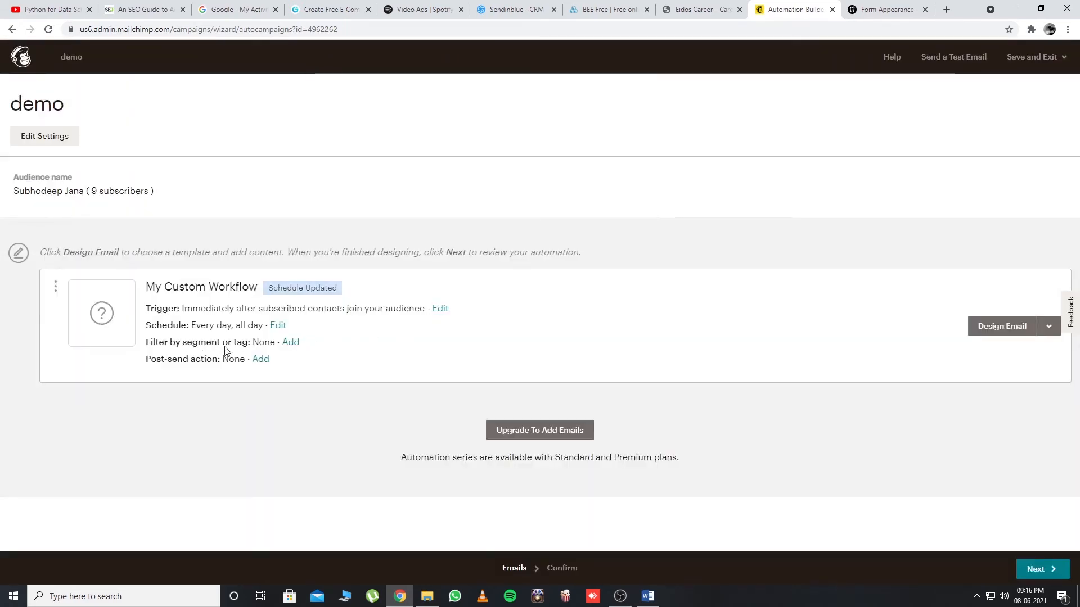
# Filter the workflow email to contacts tagged Website Query and save the segment
pyautogui.click(290, 343)
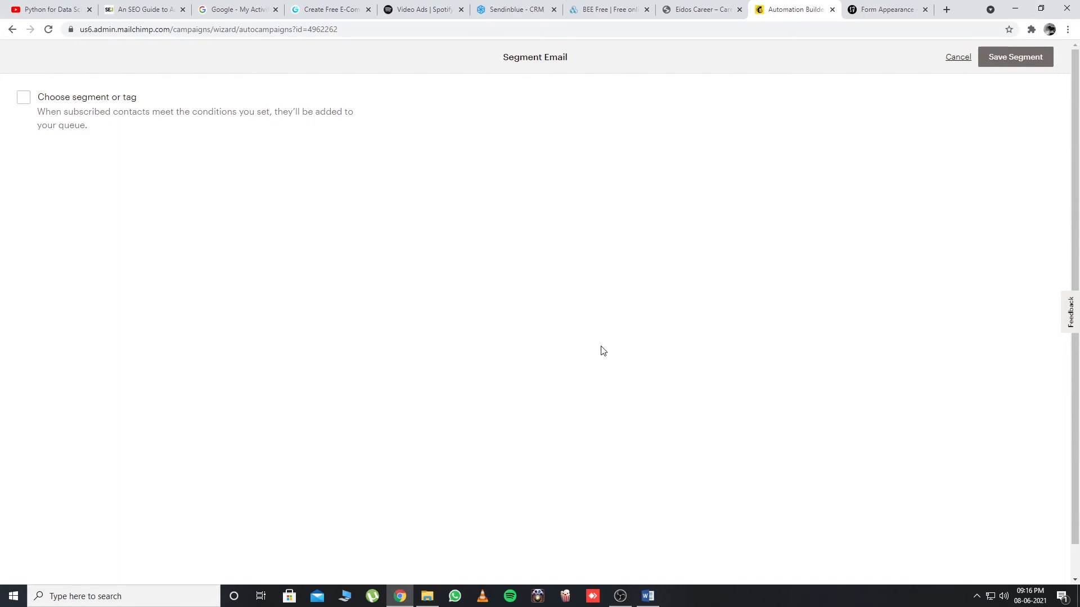
pyautogui.click(22, 102)
pyautogui.click(99, 191)
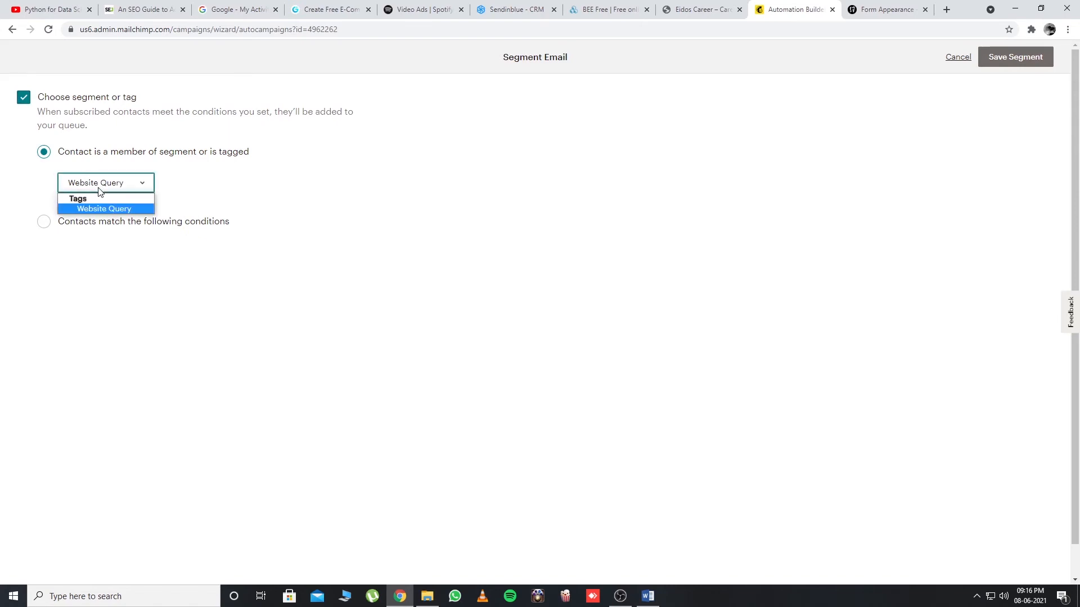
pyautogui.click(144, 209)
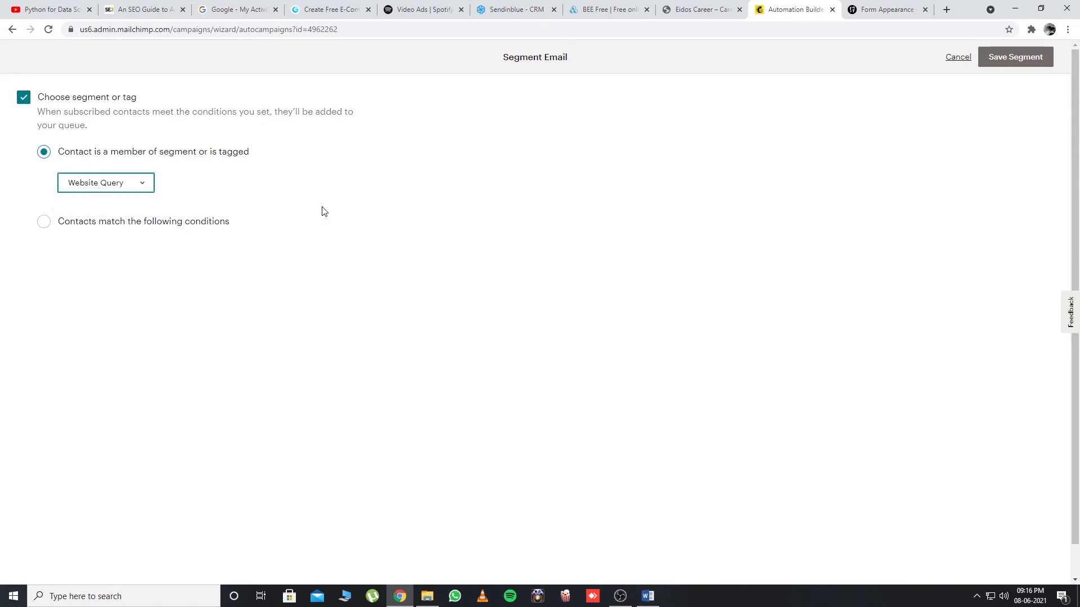
pyautogui.click(139, 186)
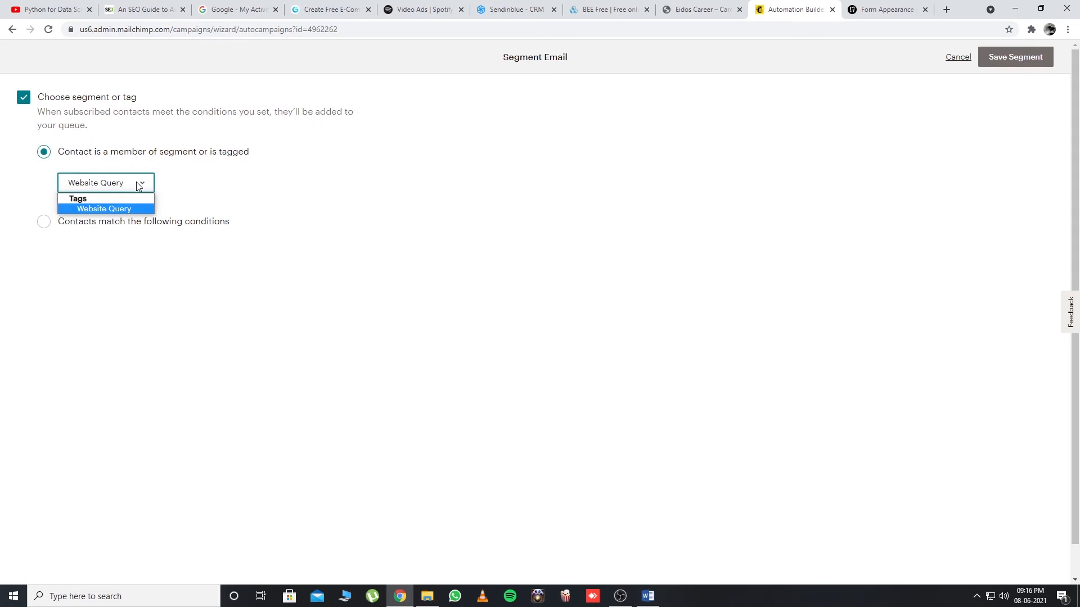
pyautogui.click(177, 200)
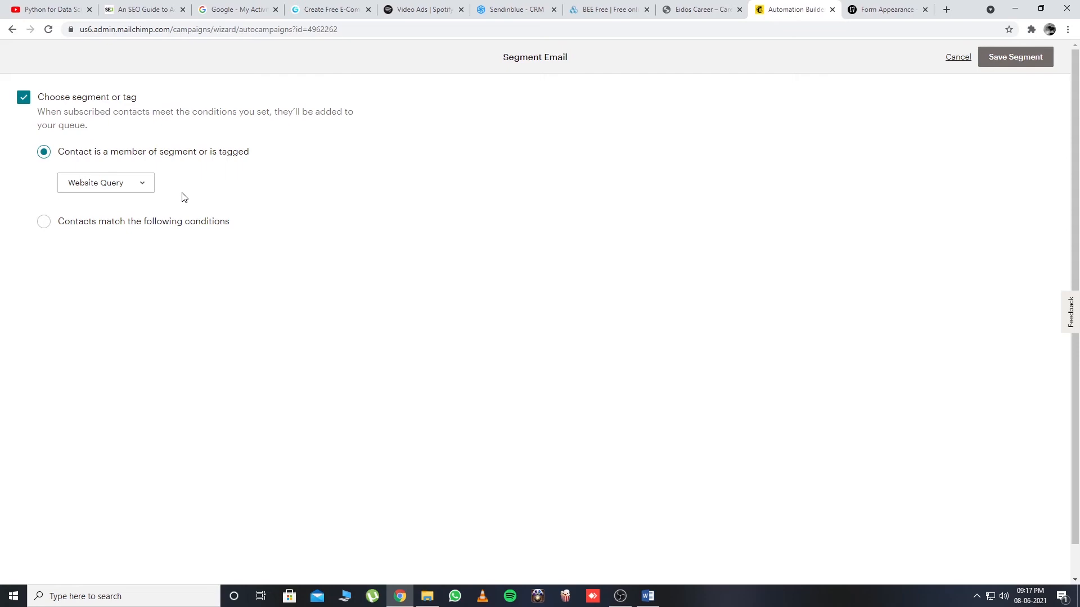
pyautogui.click(114, 191)
pyautogui.click(366, 204)
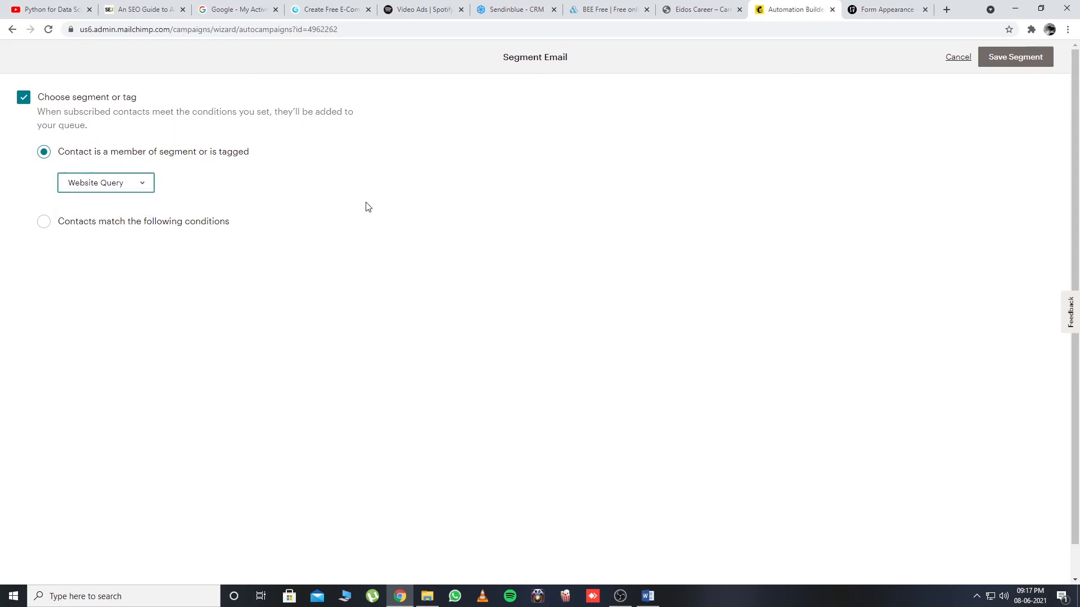
pyautogui.click(1000, 66)
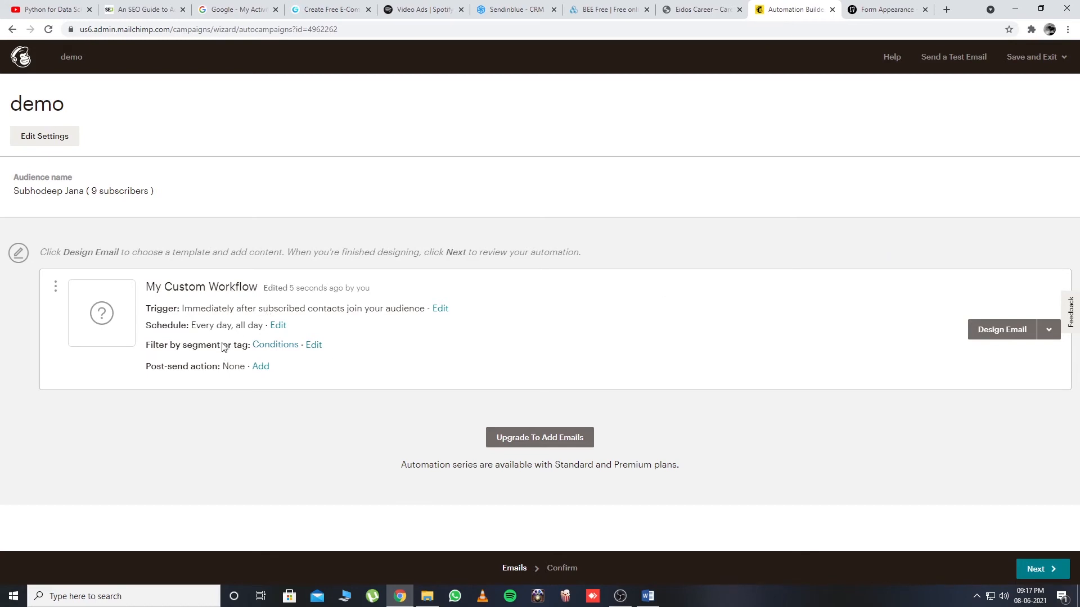
pyautogui.click(266, 373)
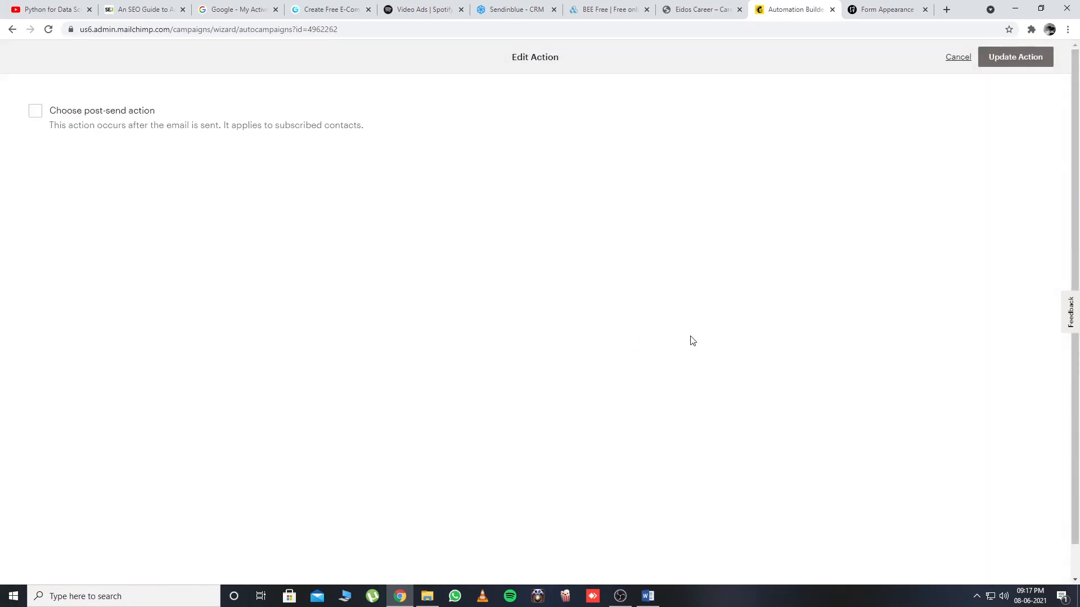
pyautogui.click(35, 112)
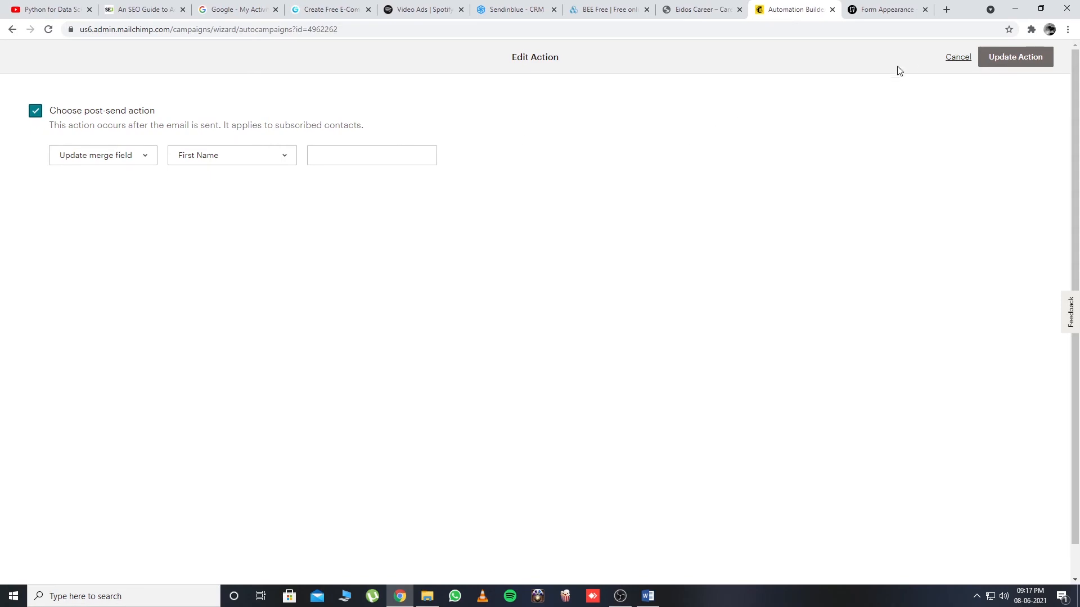
pyautogui.click(957, 56)
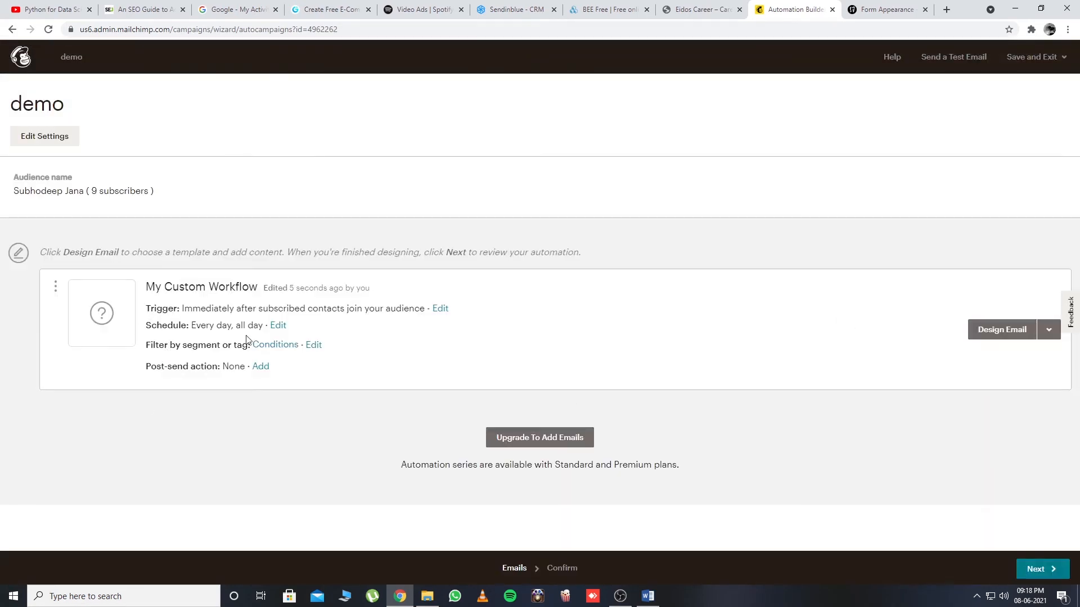
# Set the workflow email's subject to "subject line" and its preview text to "review text", and continue to template selection
pyautogui.click(998, 336)
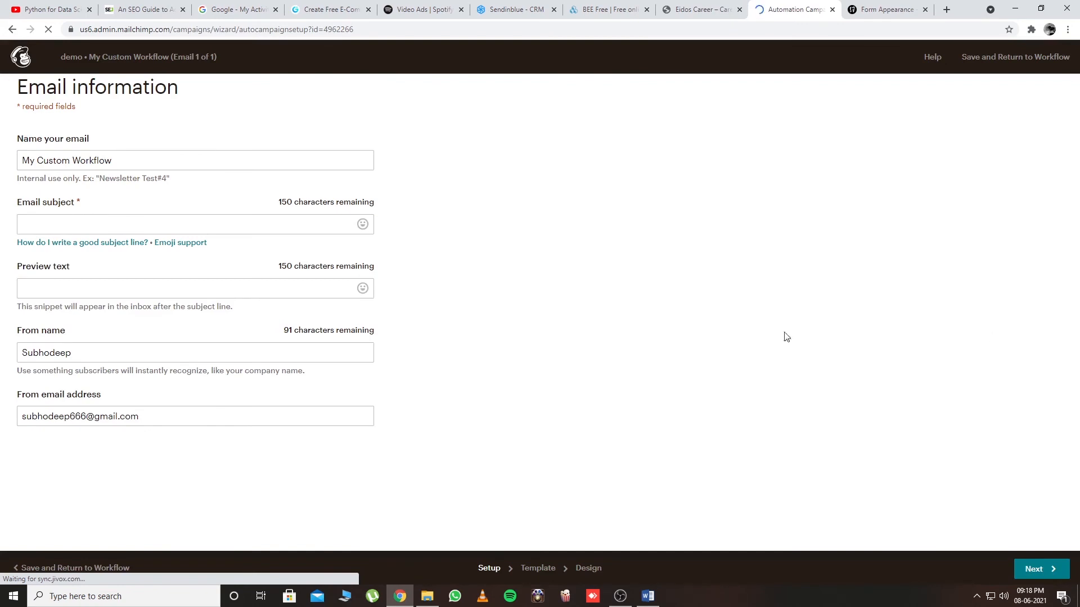
pyautogui.click(74, 222)
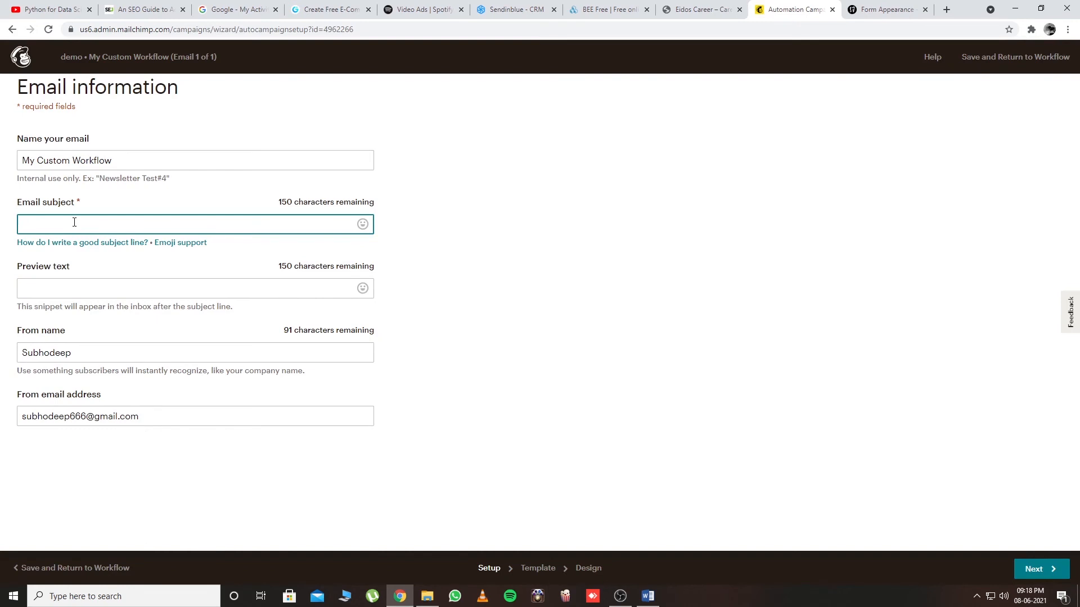
pyautogui.write('subject line')
pyautogui.click(45, 293)
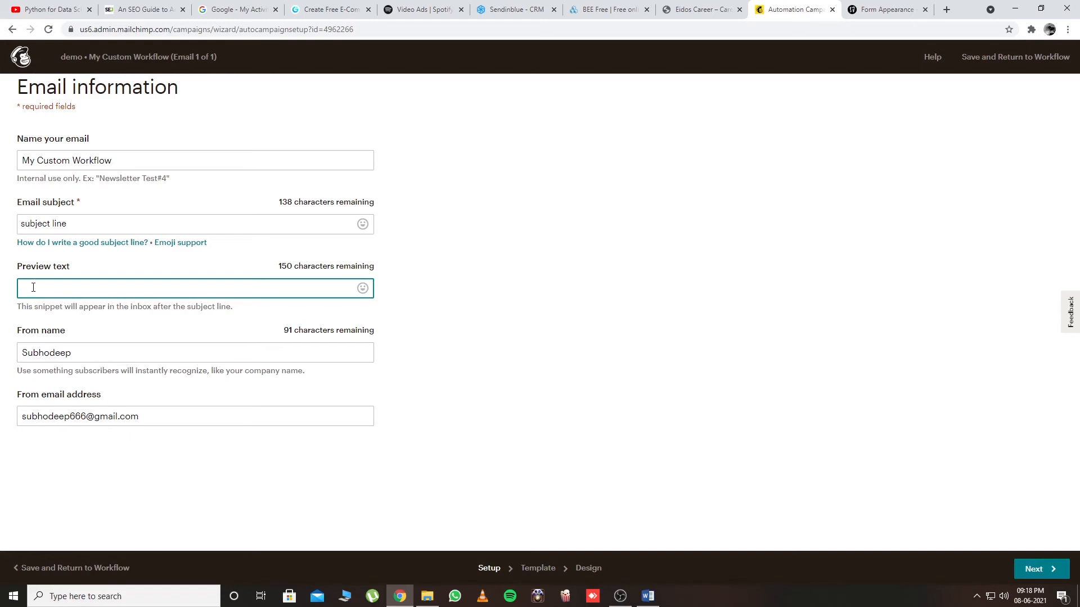
pyautogui.click(95, 356)
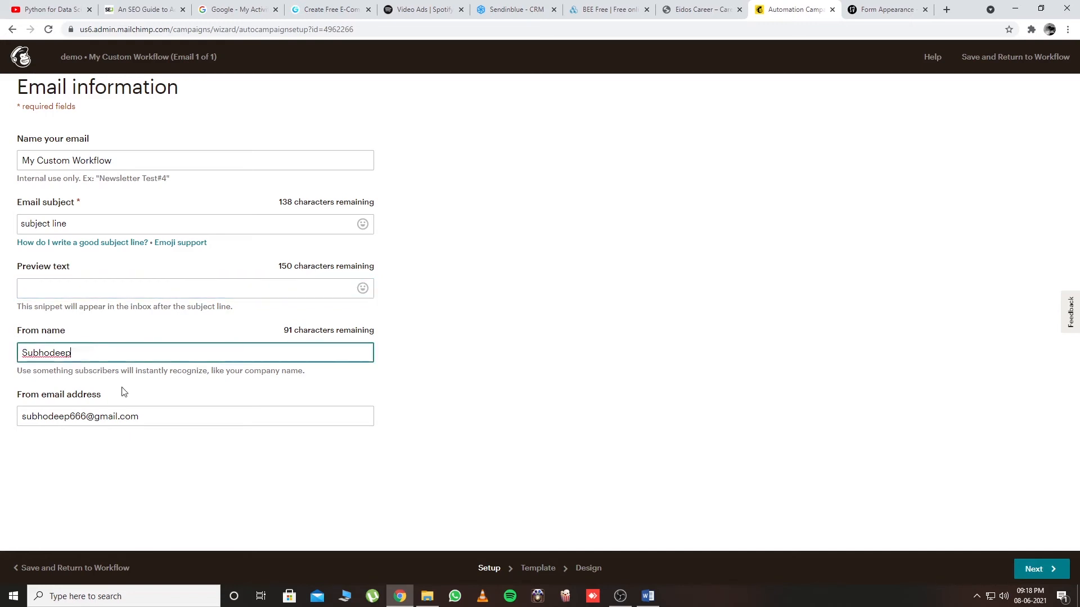
pyautogui.click(142, 417)
pyautogui.click(85, 290)
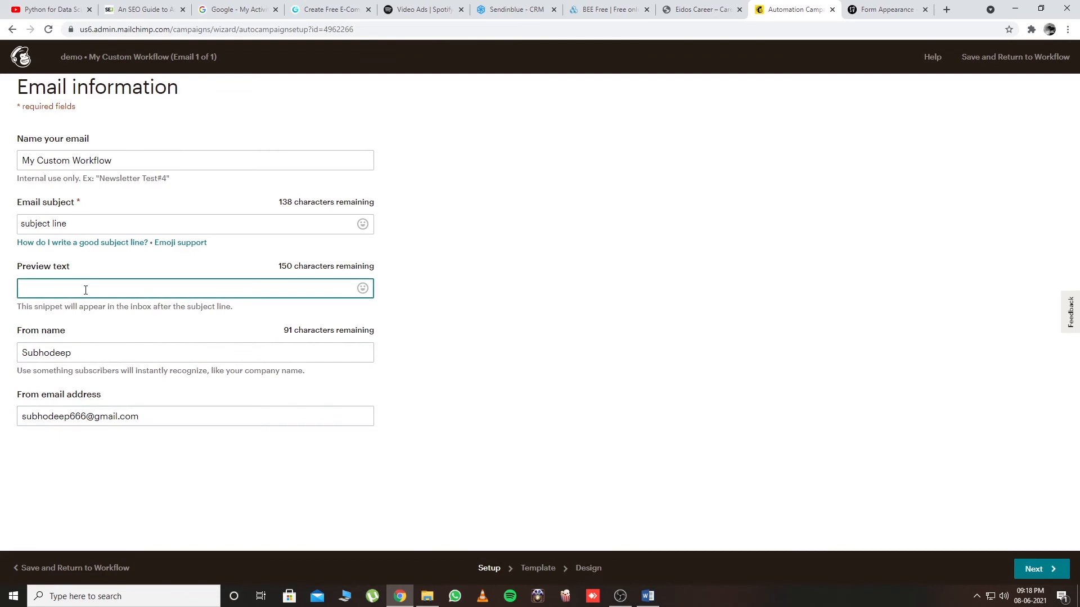
pyautogui.write('review text')
pyautogui.click(641, 316)
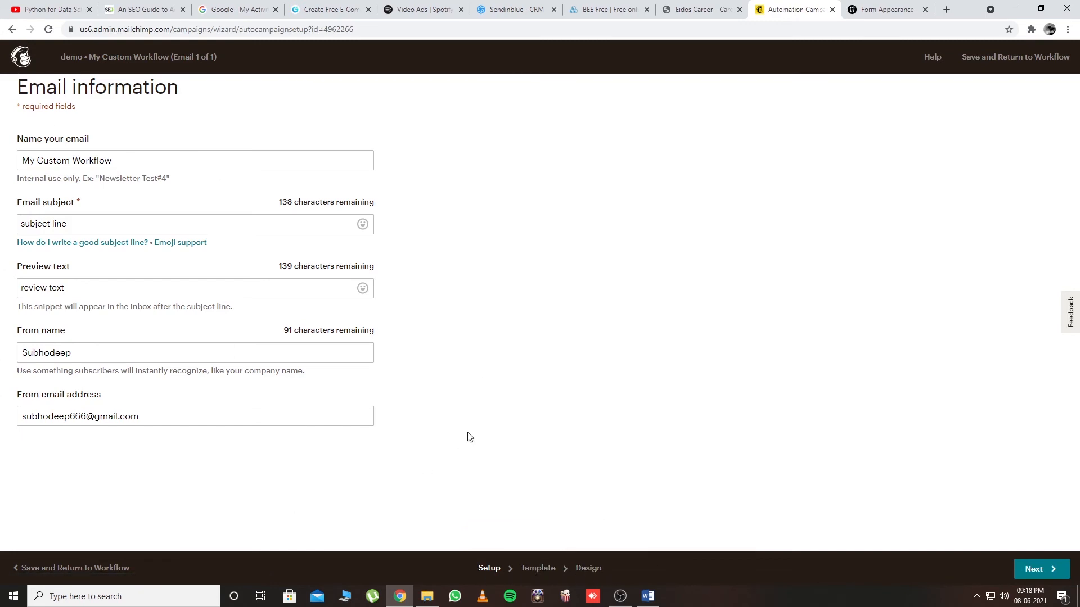
pyautogui.click(1039, 569)
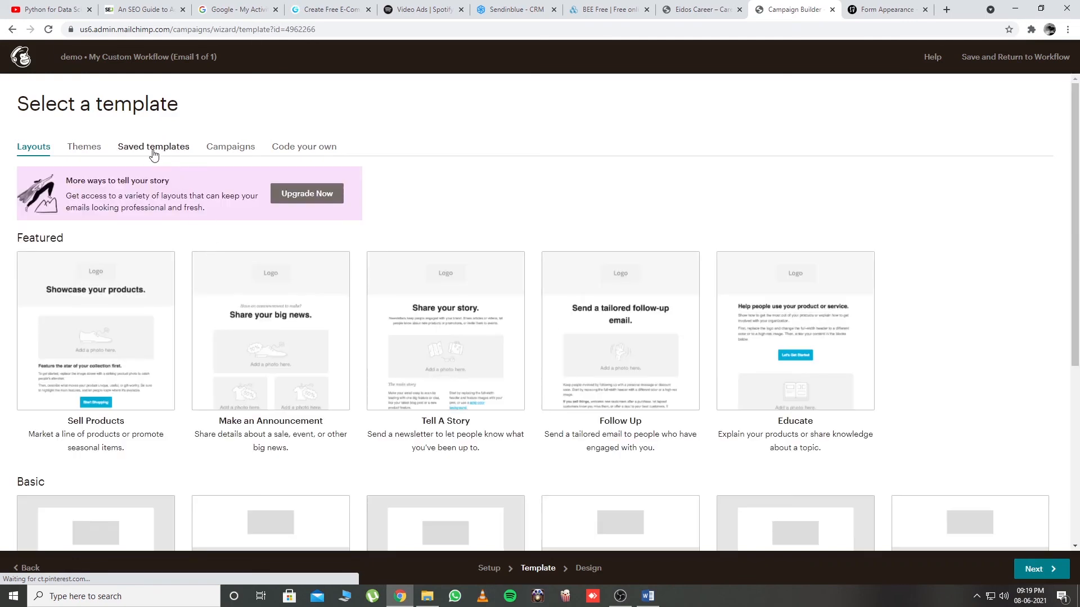
# Apply the saved Website Query Received template to the email, review its content down to the footer, and save the design
pyautogui.click(155, 154)
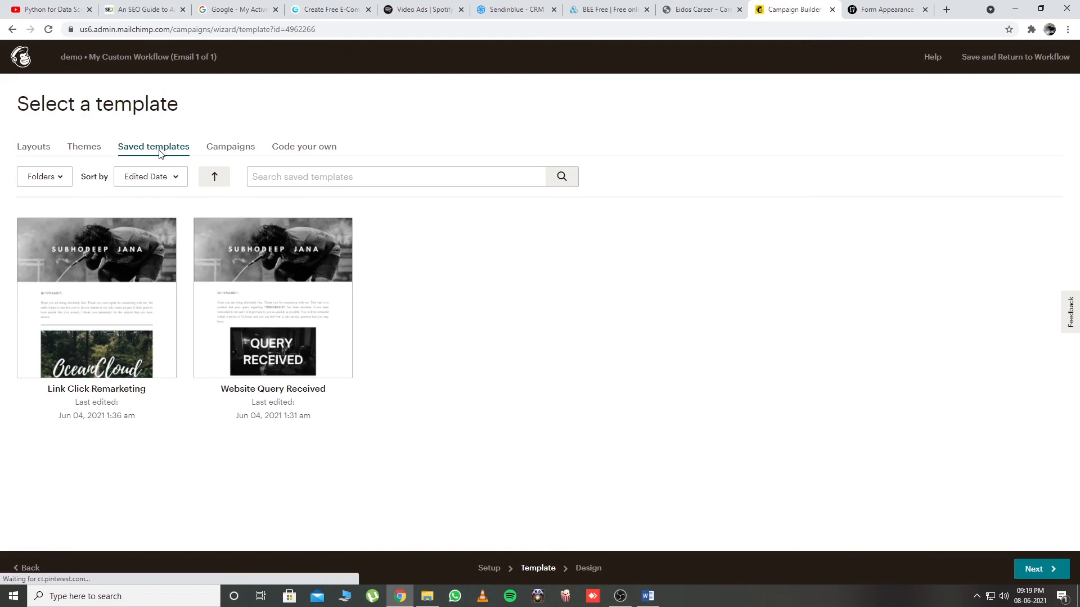
pyautogui.click(226, 286)
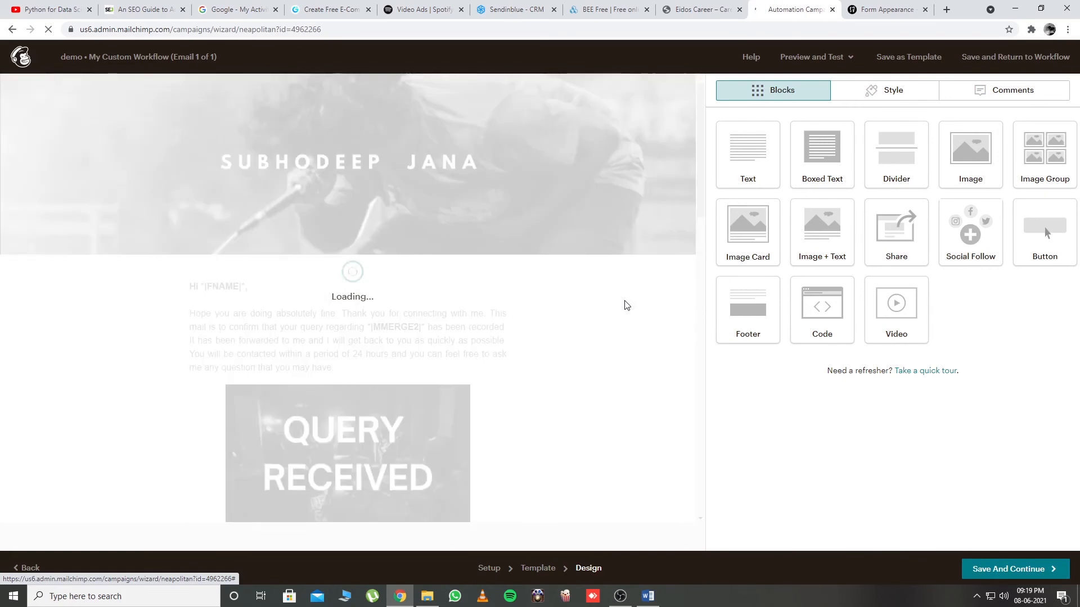
pyautogui.scroll(-9, 659, 339)
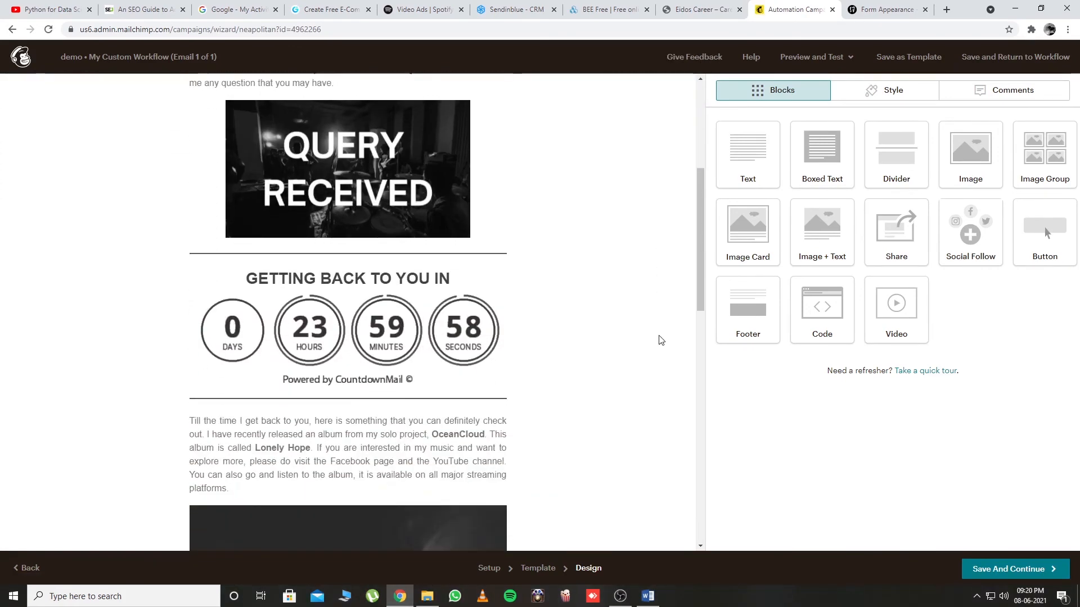
pyautogui.scroll(-9, 660, 340)
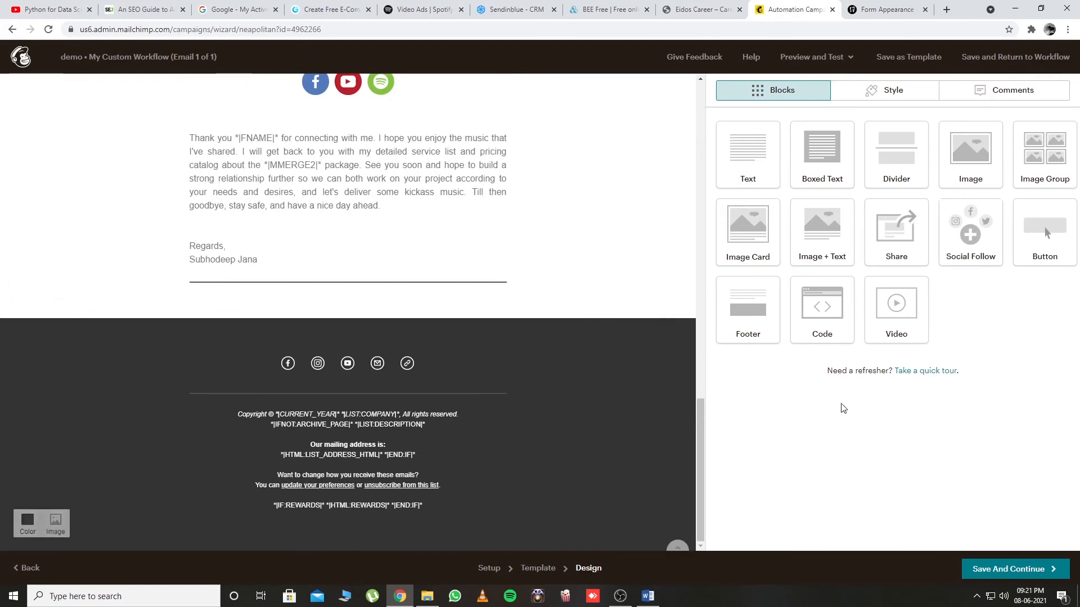
pyautogui.scroll(18, 629, 457)
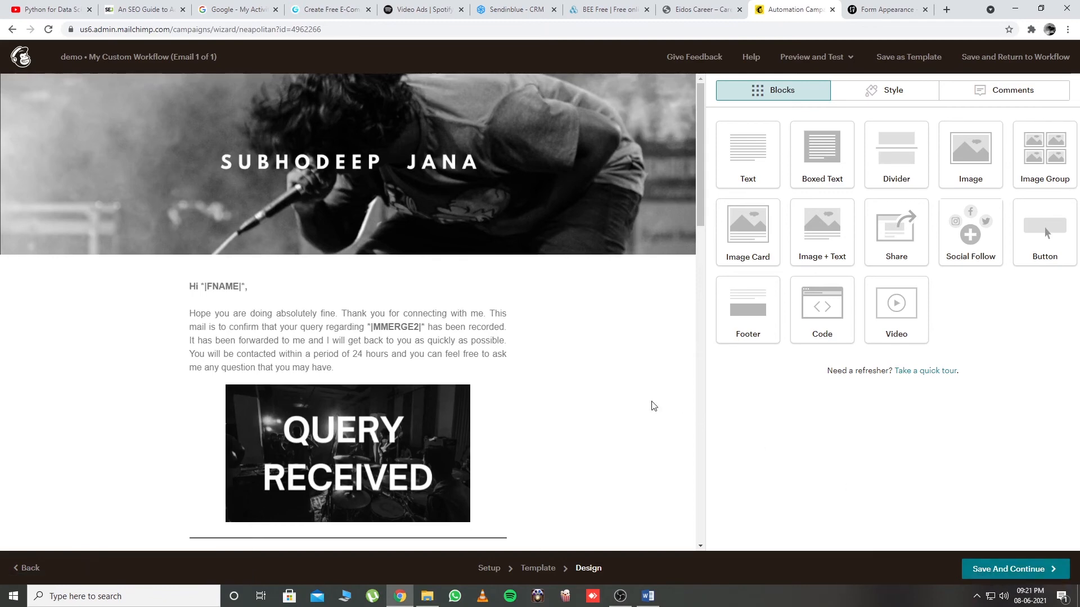
pyautogui.scroll(-2, 641, 399)
pyautogui.scroll(-2, 640, 398)
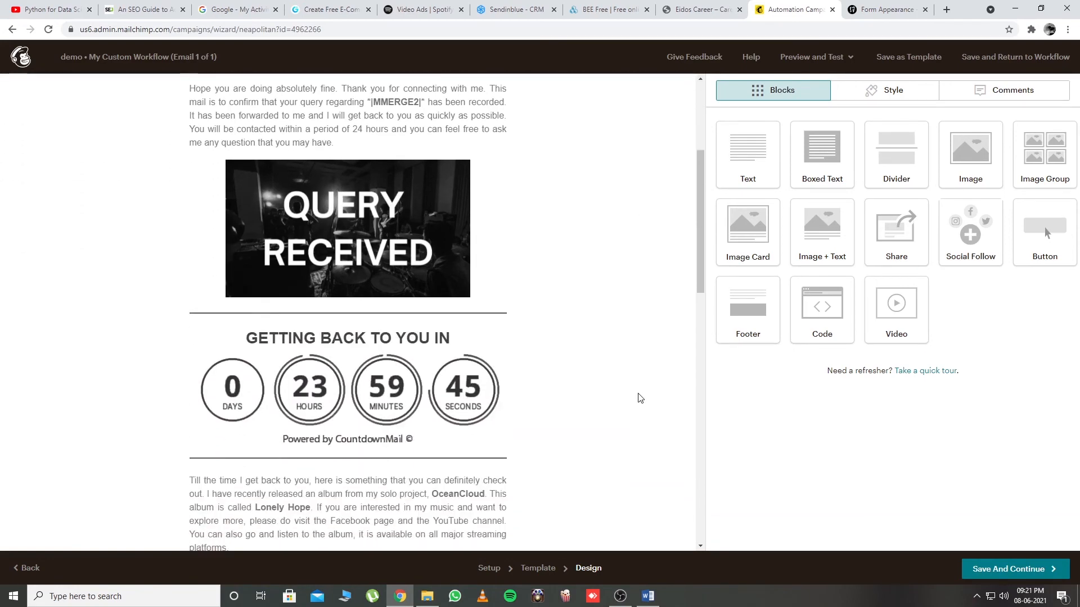
pyautogui.scroll(-7, 640, 397)
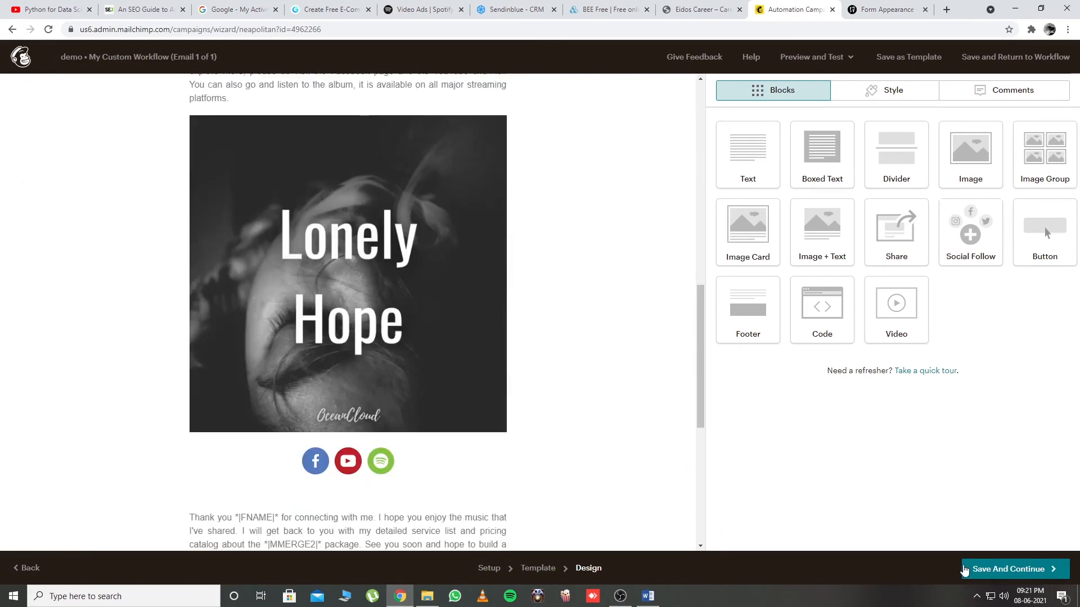
pyautogui.click(966, 570)
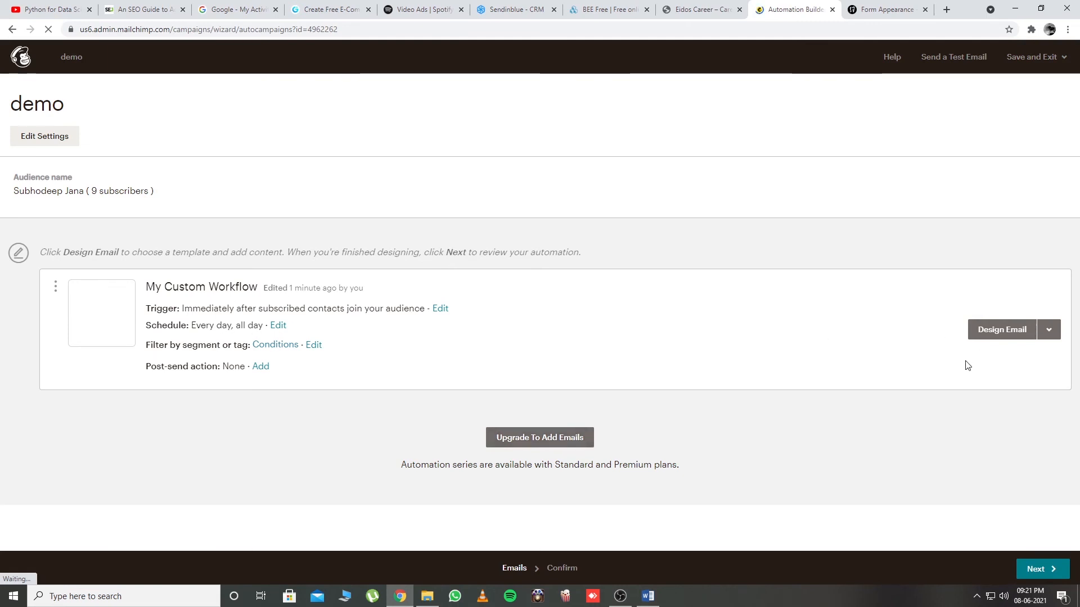
# Proceed to the demo workflow's confirmation page and start sending the automation
pyautogui.click(1041, 570)
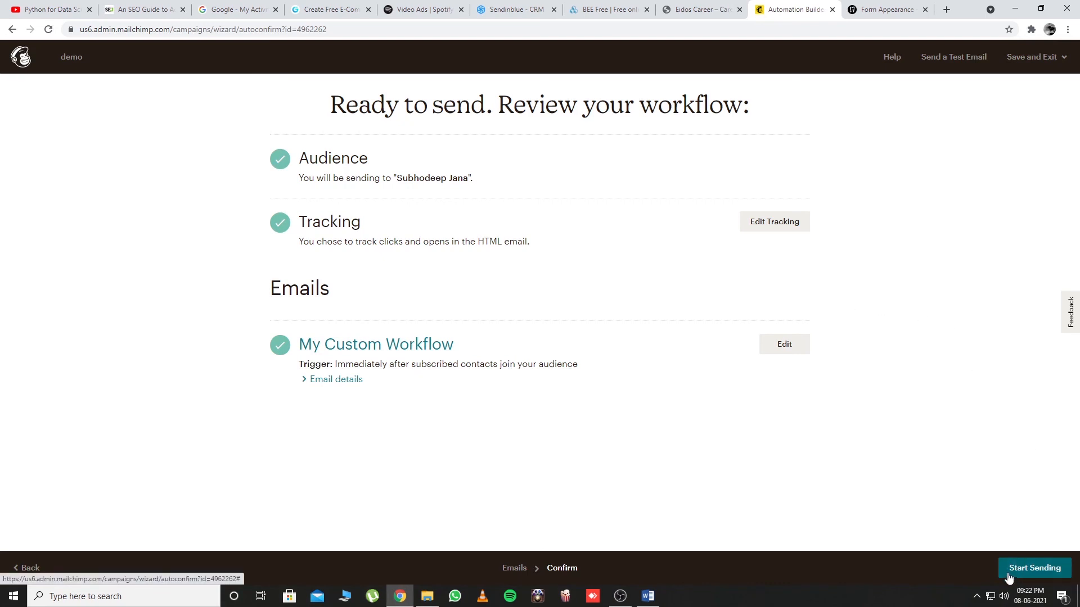
pyautogui.click(1047, 577)
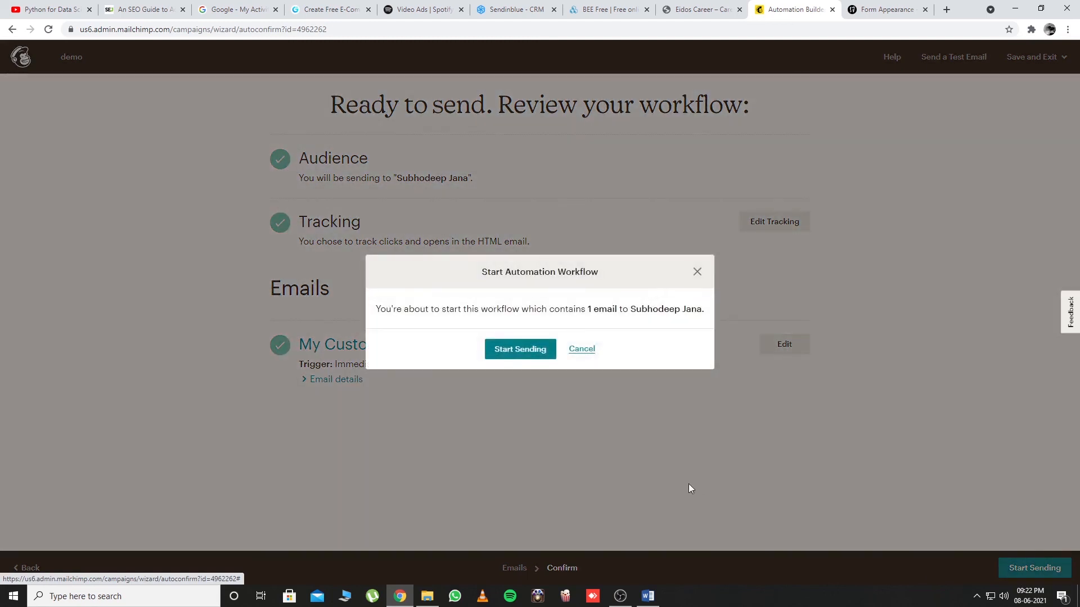
pyautogui.click(496, 354)
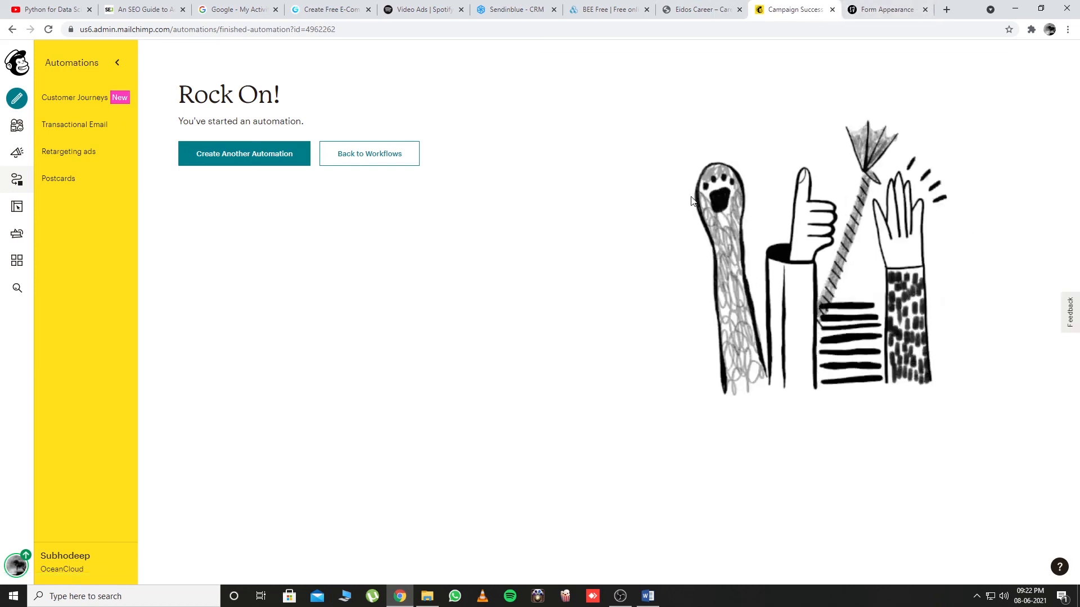
# Examine the audience dashboard's recent growth and contact sources, and view the audience's tags
pyautogui.click(17, 132)
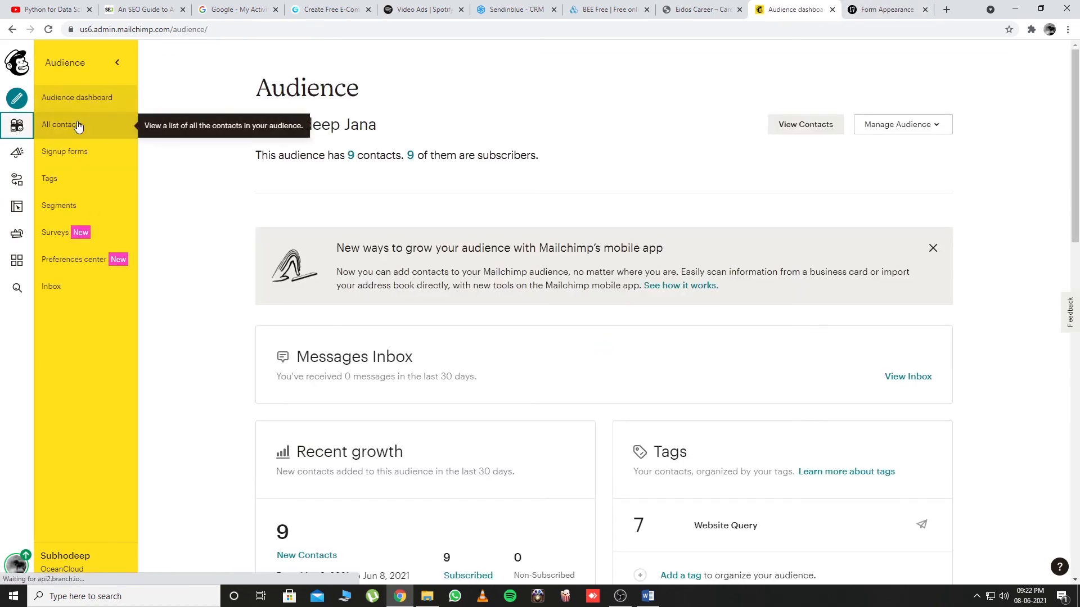
pyautogui.scroll(-3, 272, 338)
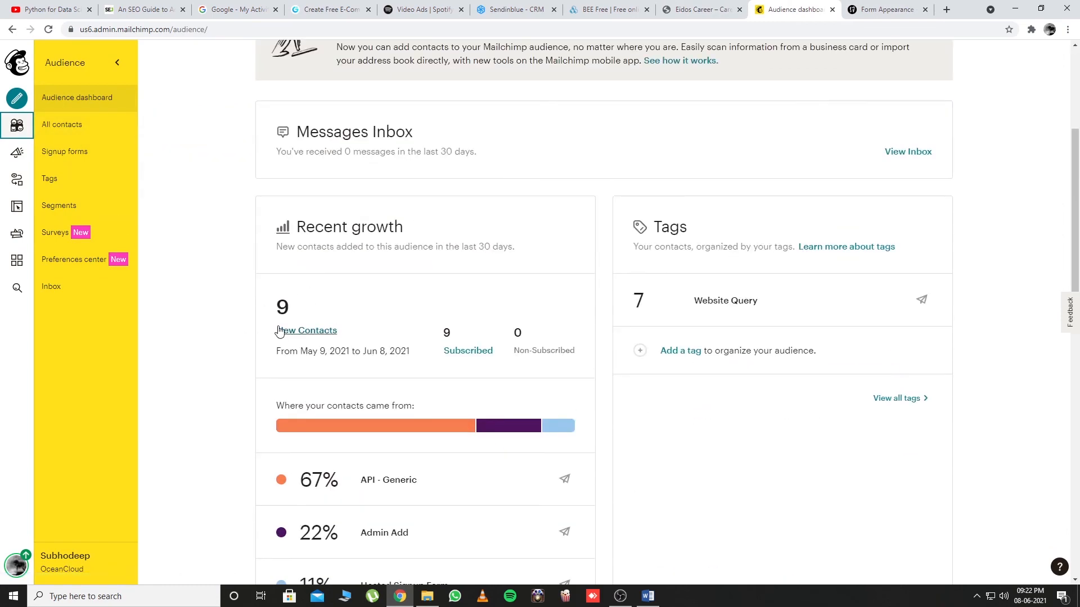
pyautogui.scroll(-2, 253, 329)
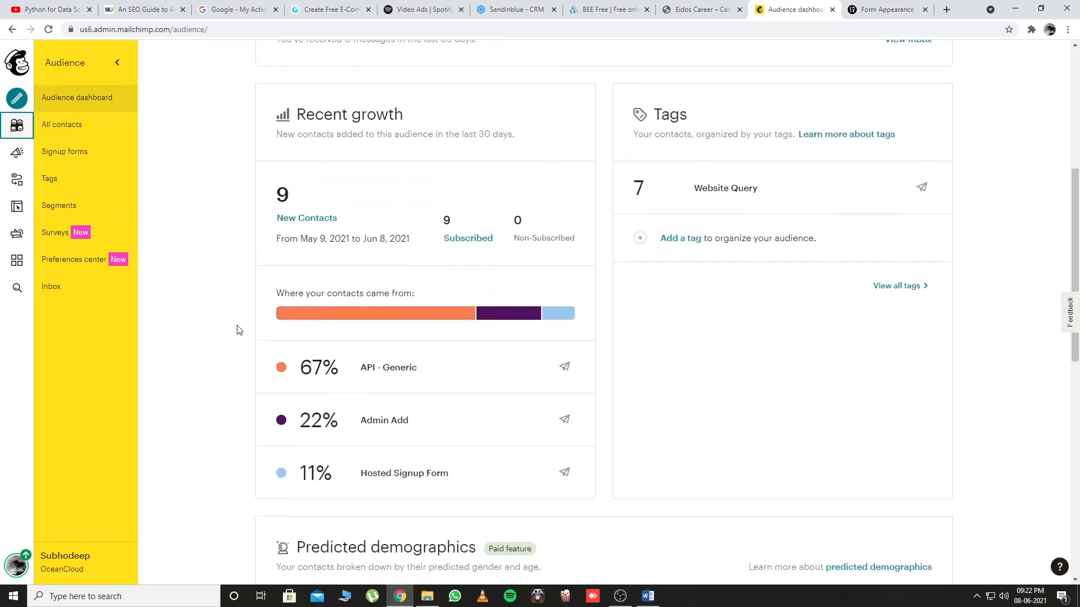
pyautogui.click(59, 181)
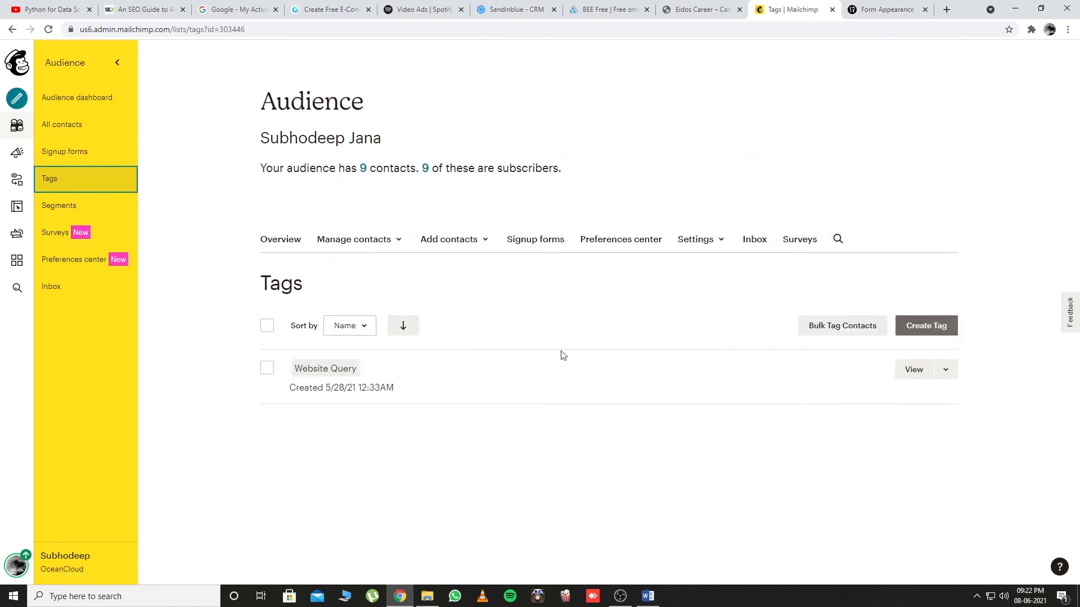
# Examine the list of all campaigns, and check the Website Query Form in WordPress before returning to the Mailchimp campaigns
pyautogui.click(17, 152)
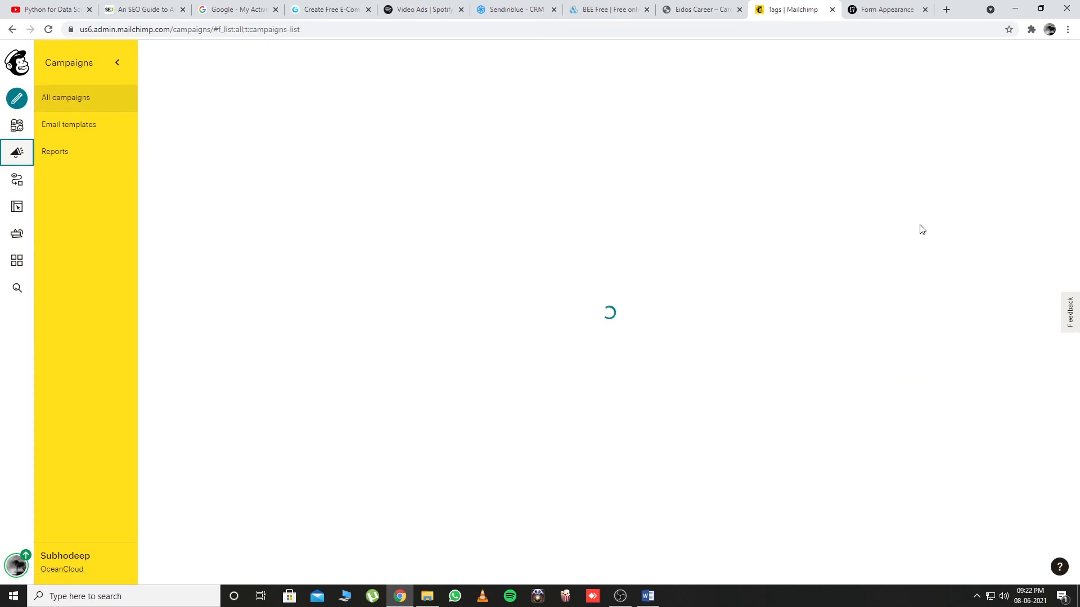
pyautogui.scroll(-3, 931, 229)
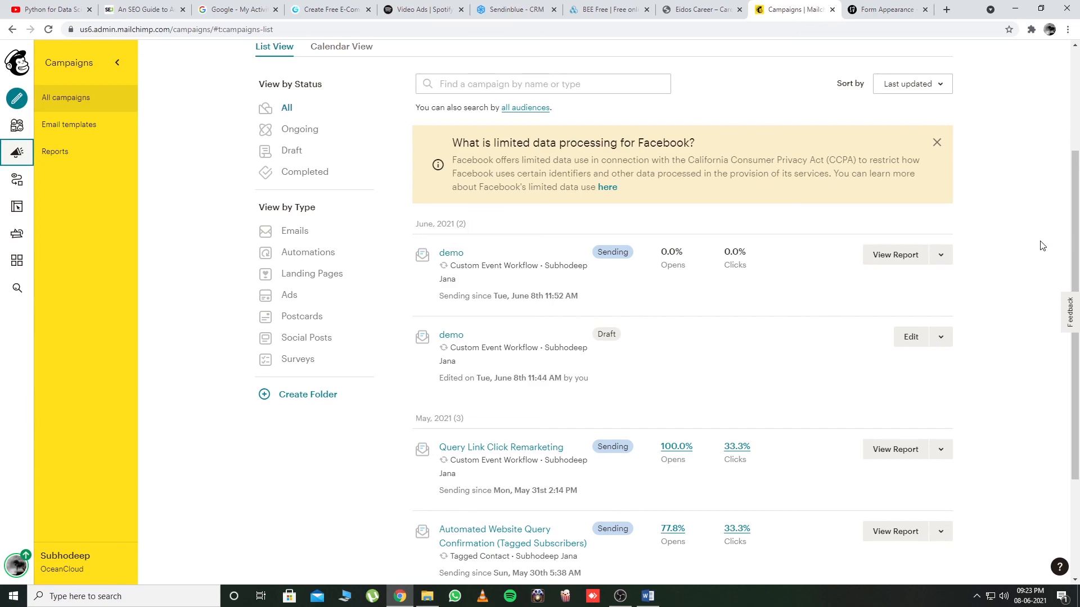
pyautogui.click(877, 6)
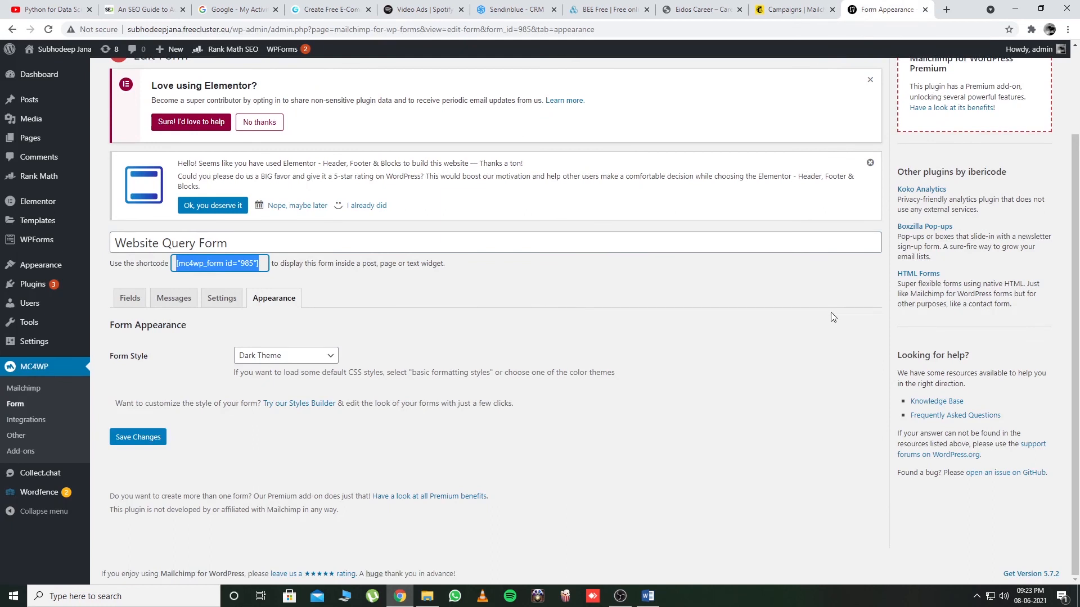
pyautogui.click(804, 5)
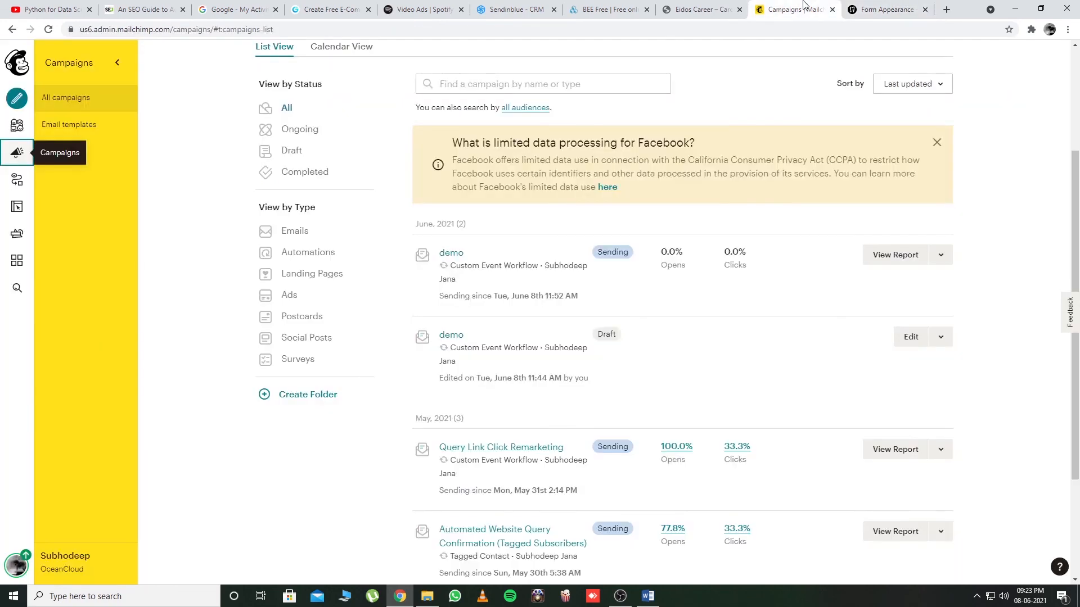